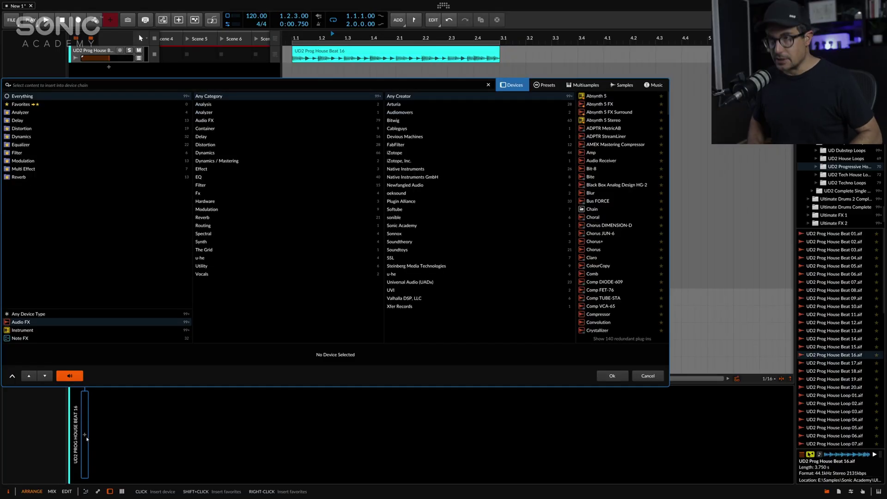
# Insert an EQ+ device on the UD2 Prog House Beat 16 track and wrap it in an FX Layer
pyautogui.press('Down')
pyautogui.press('Down')
pyautogui.press('Up')
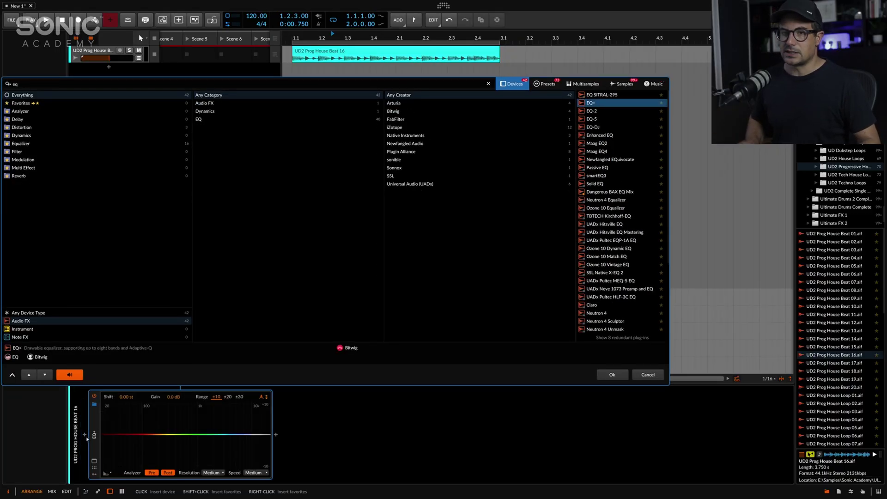
pyautogui.press('Return')
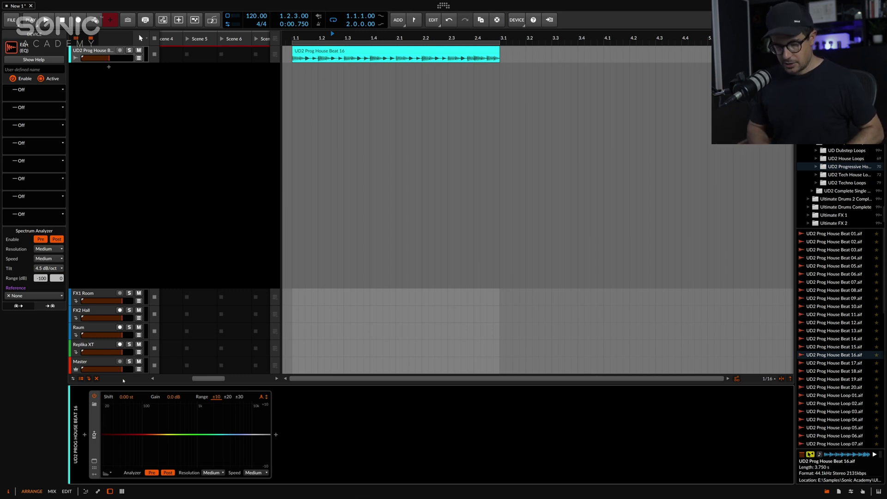
pyautogui.hotkey('ctrl', 'g')
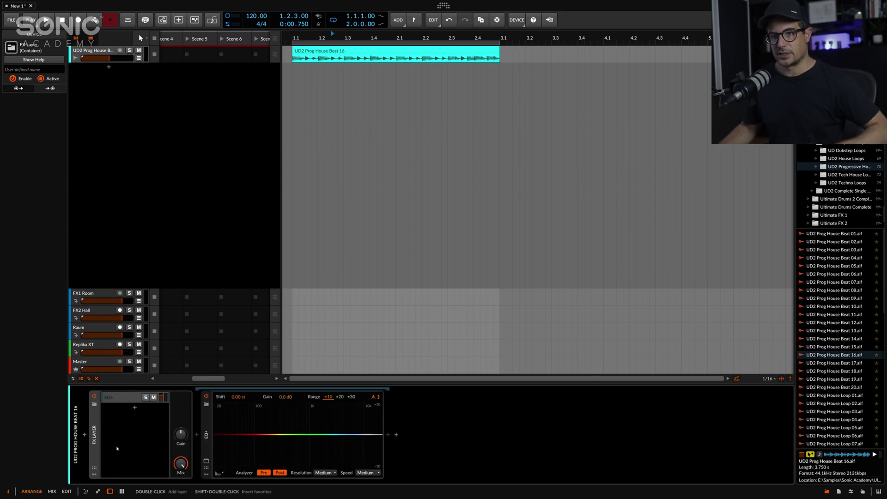
# Open the expanded view of the EQ+ inside the FX Layer and set band 1 to a low-shelf at 65 Hz
pyautogui.click(206, 434)
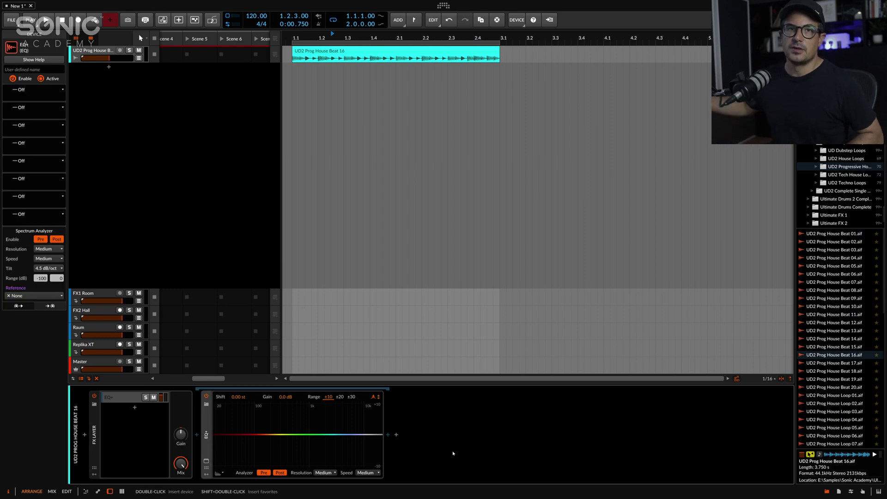
pyautogui.moveTo(206, 434); pyautogui.dragTo(396, 434)
pyautogui.press('Delete')
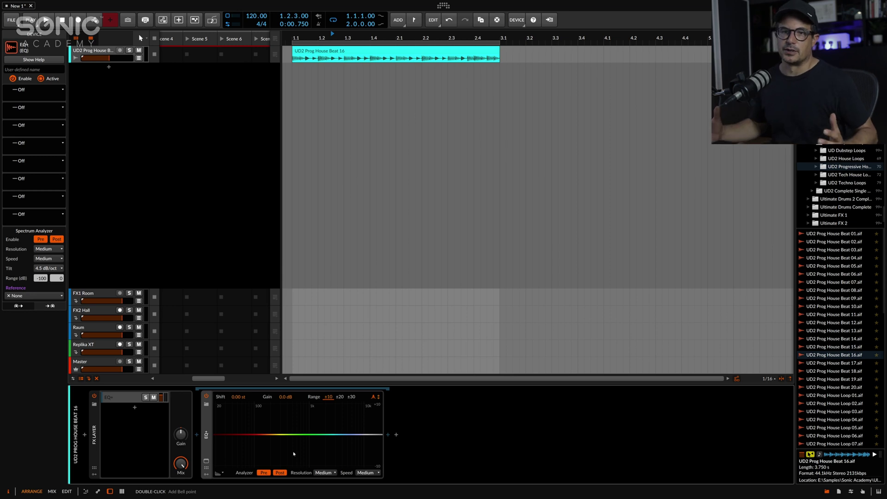
pyautogui.click(206, 461)
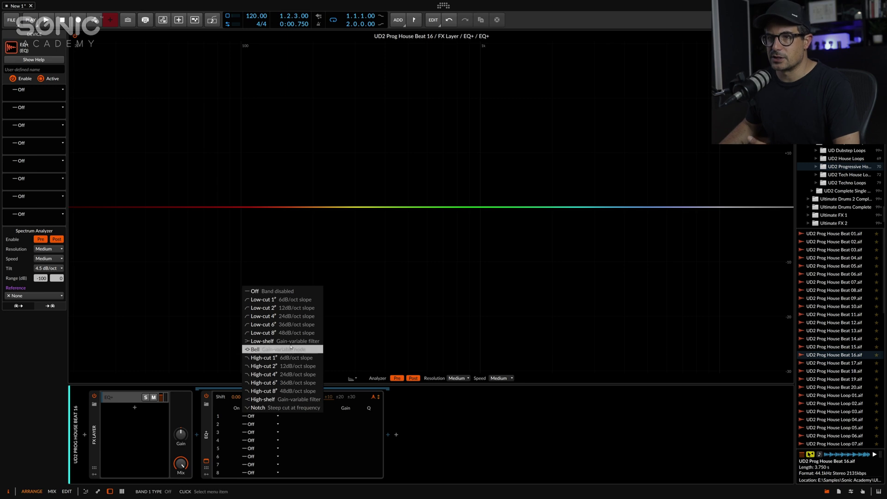
pyautogui.click(287, 344)
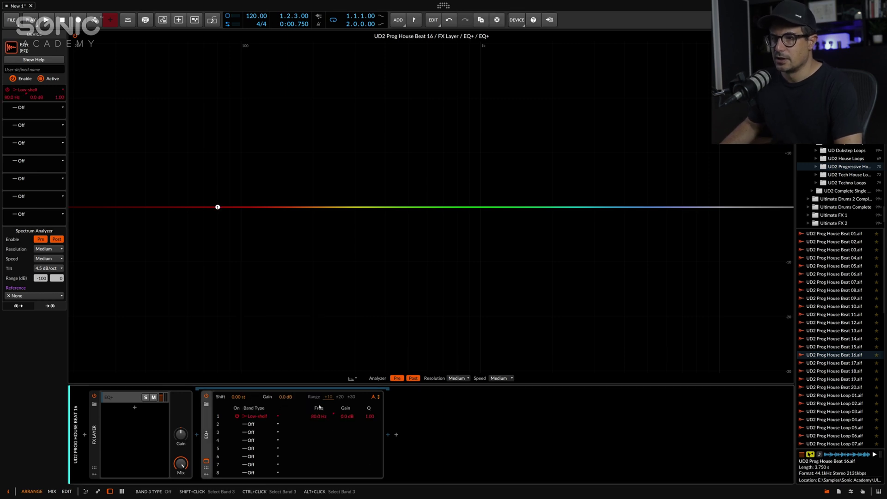
pyautogui.moveTo(318, 416); pyautogui.dragTo(319, 418)
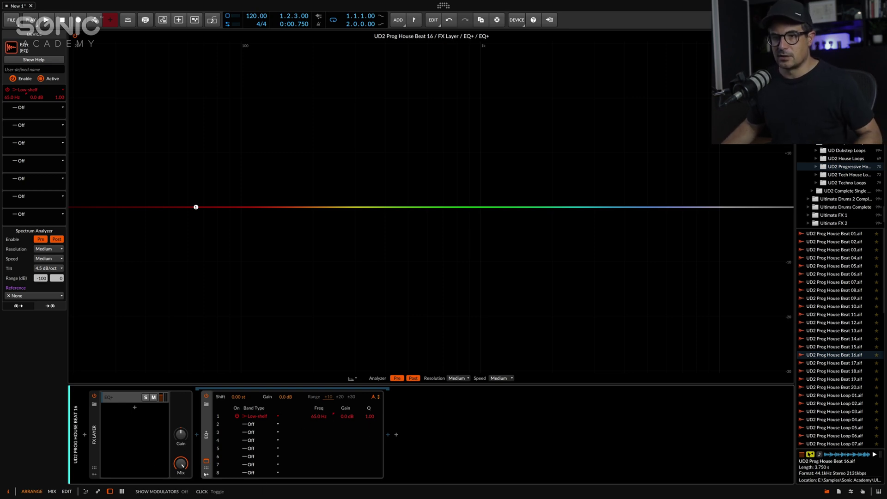
# Show the FX Layer's modulators and add a single Macro modulator in the first slot
pyautogui.click(95, 477)
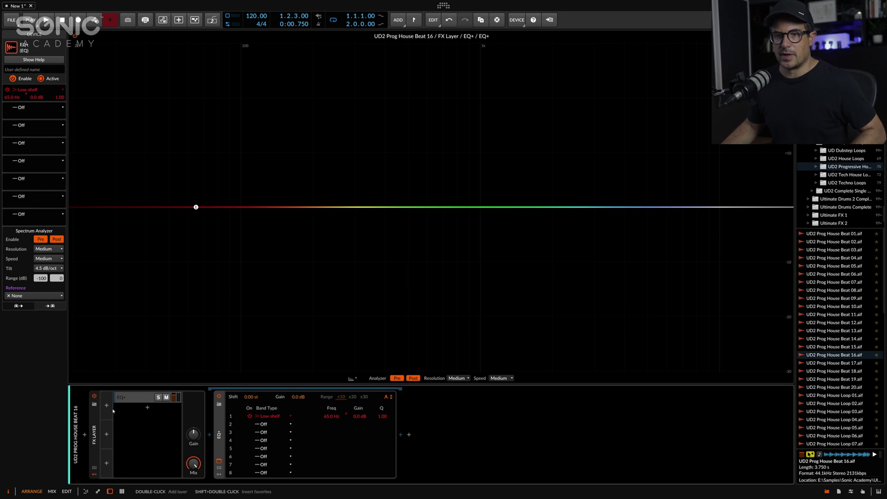
pyautogui.click(107, 406)
pyautogui.write('macro')
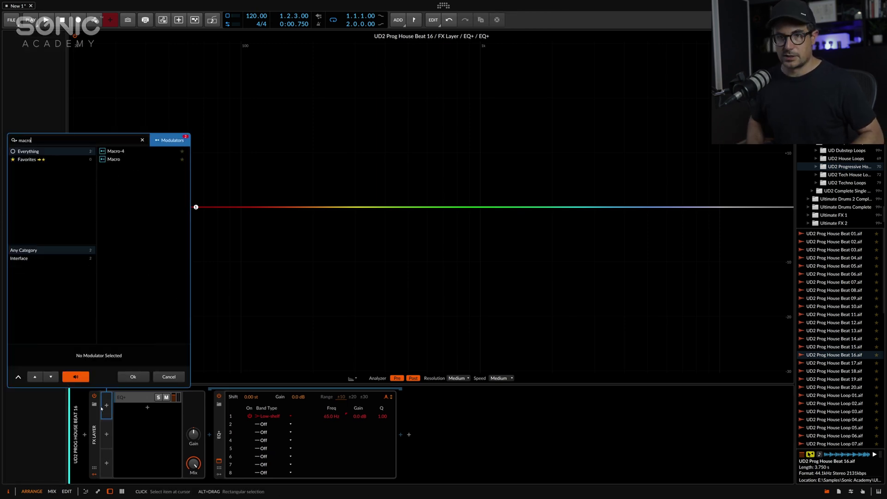
pyautogui.press('Down')
pyautogui.press('Down')
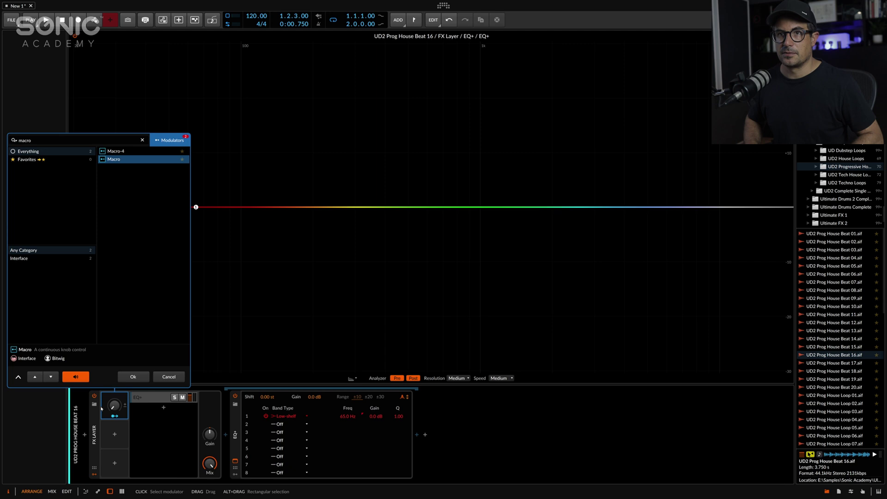
pyautogui.press('Return')
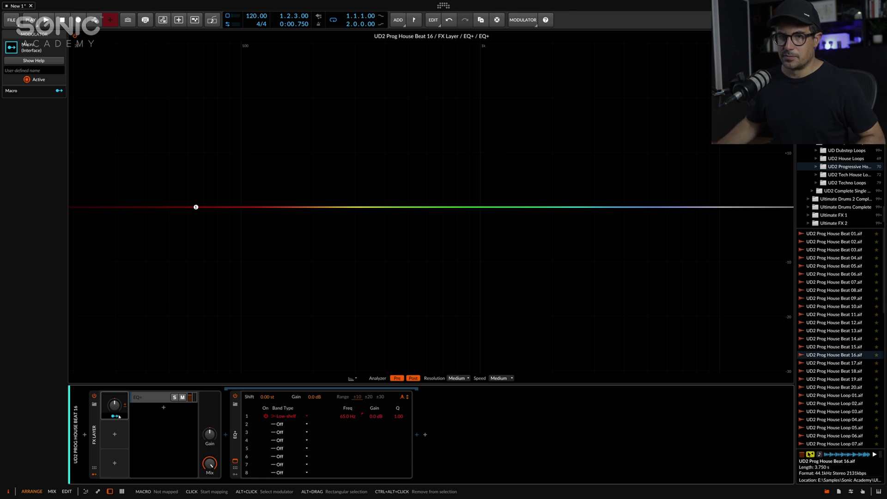
# Map the macro to the gain of EQ band 1 with a modulation amount of 10 dB
pyautogui.click(119, 417)
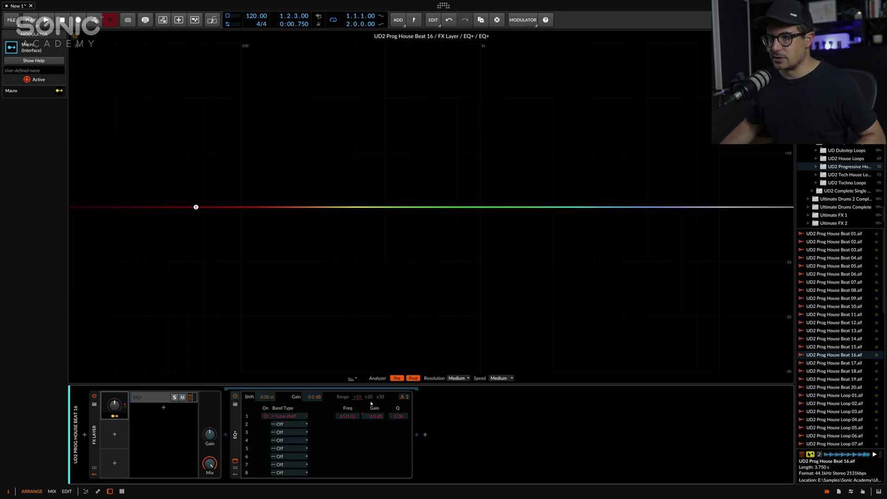
pyautogui.click(370, 415)
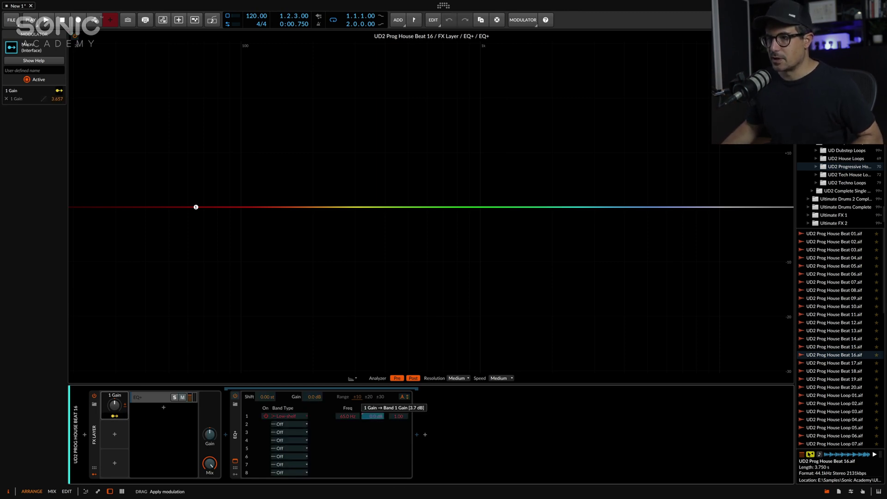
pyautogui.moveTo(373, 416); pyautogui.dragTo(372, 413)
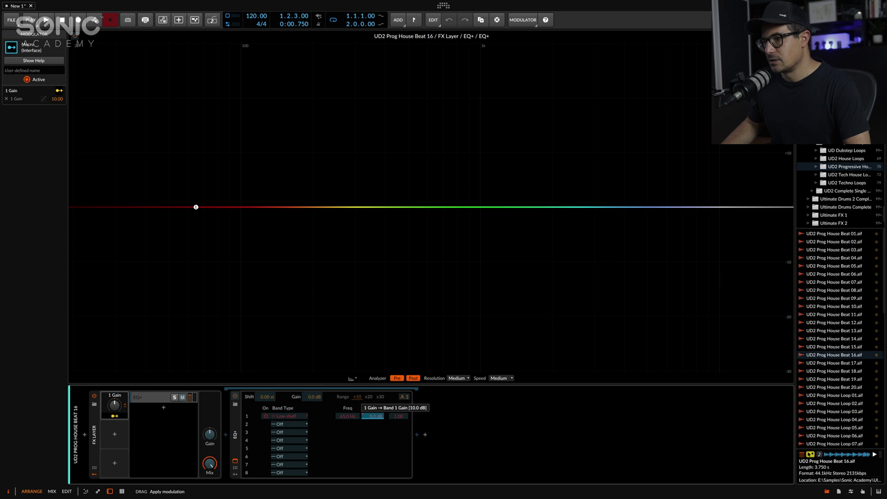
pyautogui.moveTo(372, 413); pyautogui.dragTo(371, 418)
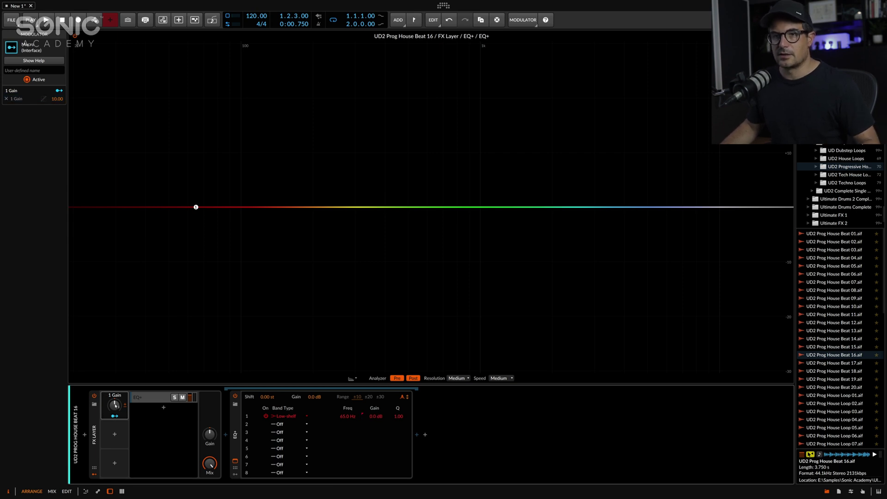
# Test the band 1 gain macro, reset its knob to the default, and rename the macro Sub
pyautogui.moveTo(116, 406)
pyautogui.mouseDown()
pyautogui.moveTo(115, 438)
pyautogui.moveTo(115, 363)
pyautogui.moveTo(115, 400)
pyautogui.mouseUp()
pyautogui.doubleClick(116, 406)
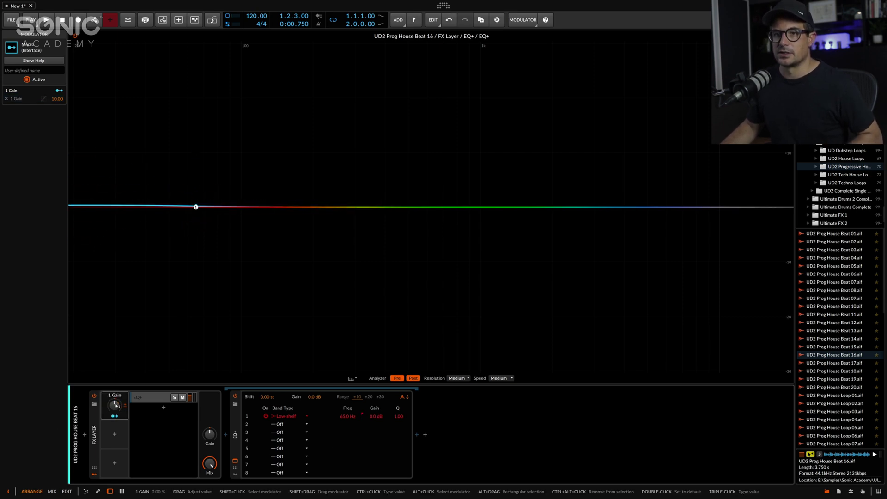
pyautogui.doubleClick(121, 395)
pyautogui.write('Sub')
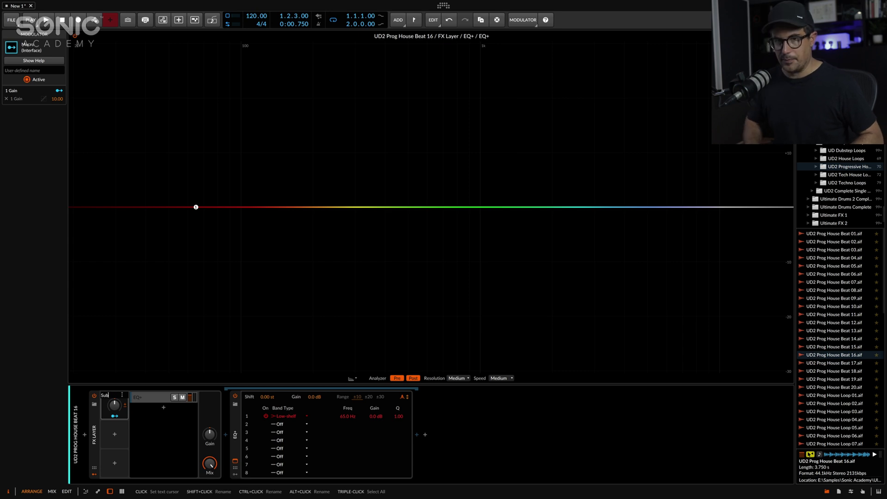
pyautogui.press('Return')
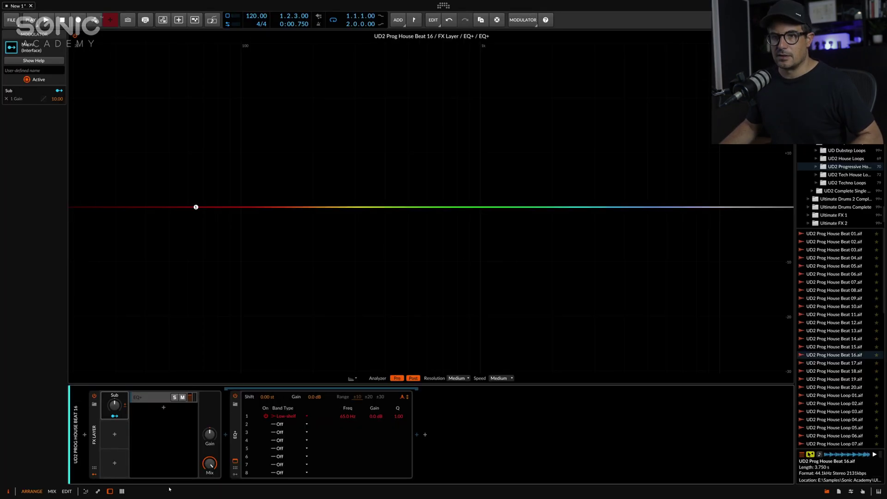
# Add a second single Macro modulator to the FX Layer in the slot below Sub
pyautogui.click(115, 435)
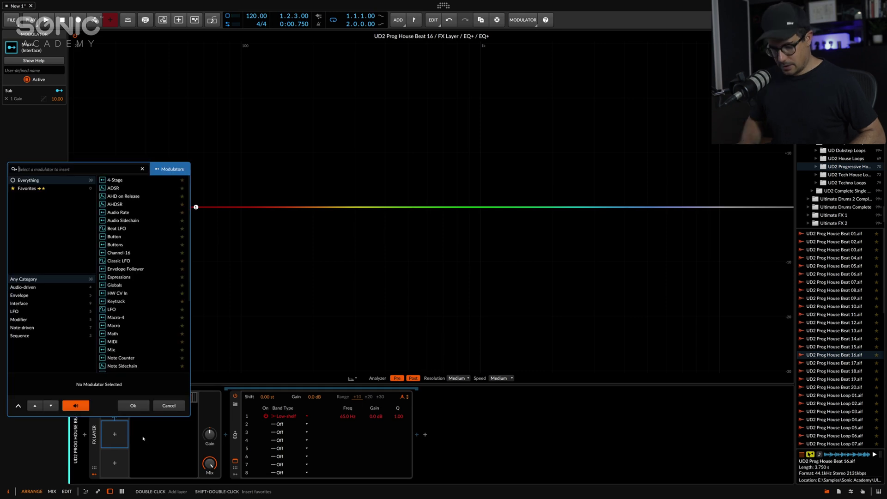
pyautogui.write('macro')
pyautogui.press('Down')
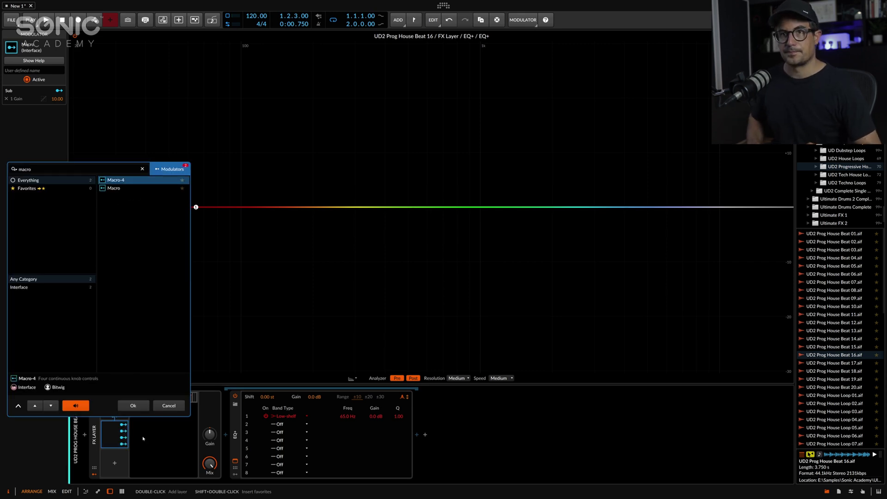
pyautogui.press('Down')
pyautogui.press('Return')
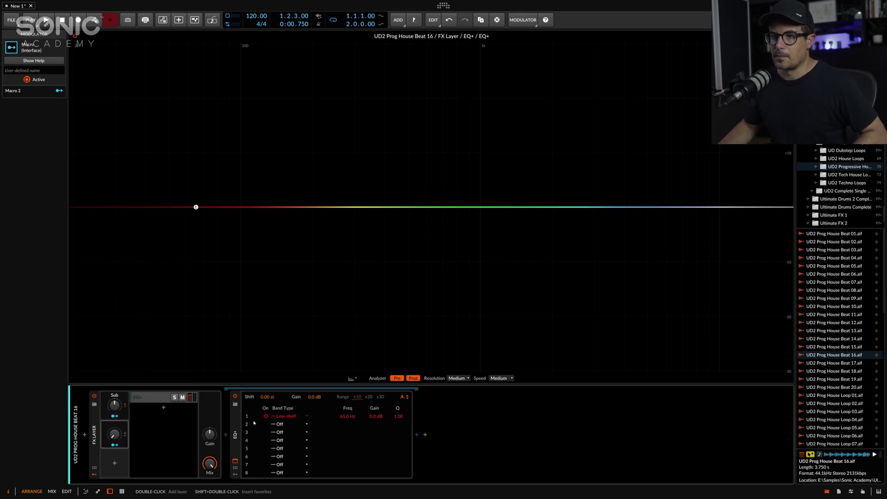
# Set EQ band 2 to a bell at 120 Hz with a Q of 1.19, playing the loop briefly as a reference
pyautogui.click(279, 424)
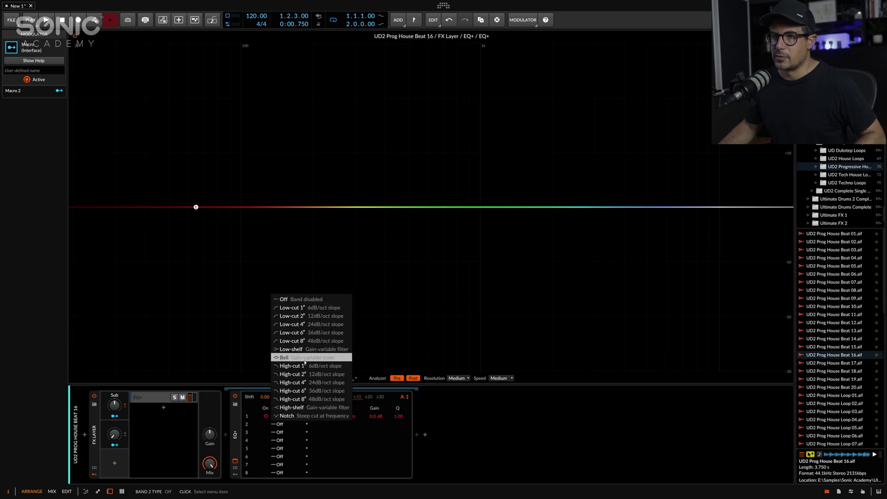
pyautogui.click(305, 358)
pyautogui.press('space')
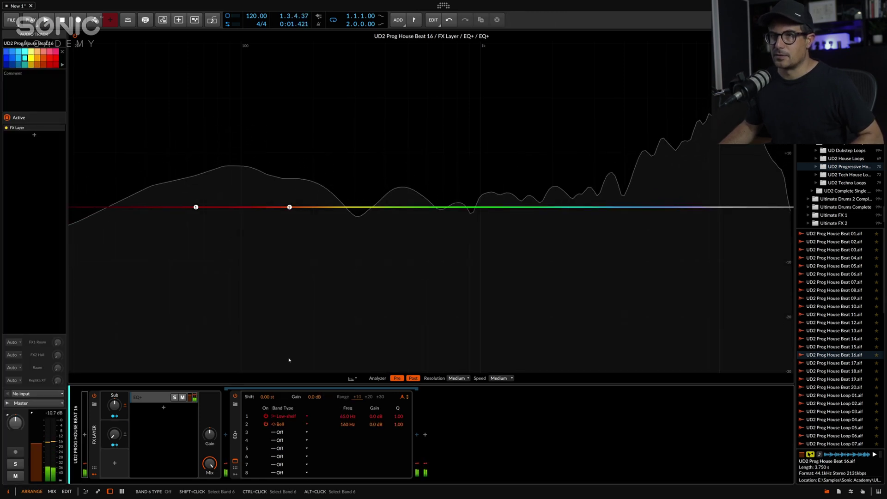
pyautogui.moveTo(290, 207); pyautogui.dragTo(266, 207)
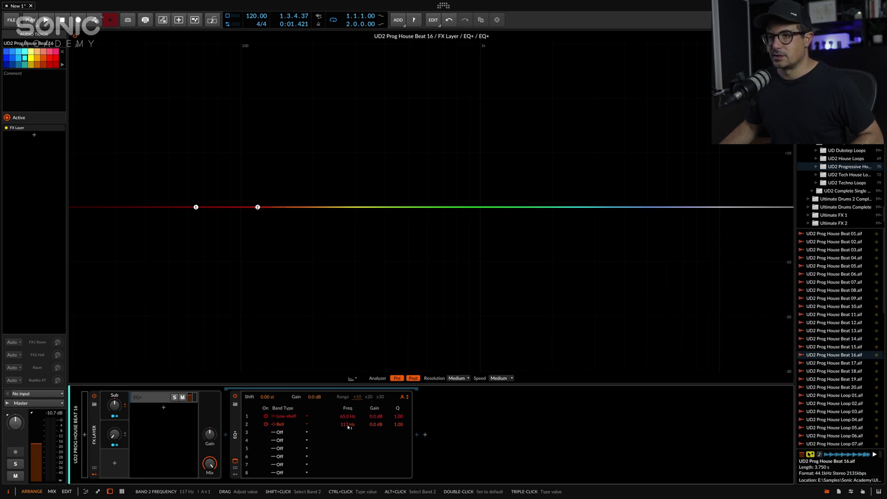
pyautogui.moveTo(376, 426); pyautogui.dragTo(347, 425)
pyautogui.moveTo(398, 424); pyautogui.dragTo(397, 418)
# Map the second macro to the gain of EQ band 2 and rename that macro Boom/Rumble
pyautogui.doubleClick(375, 424)
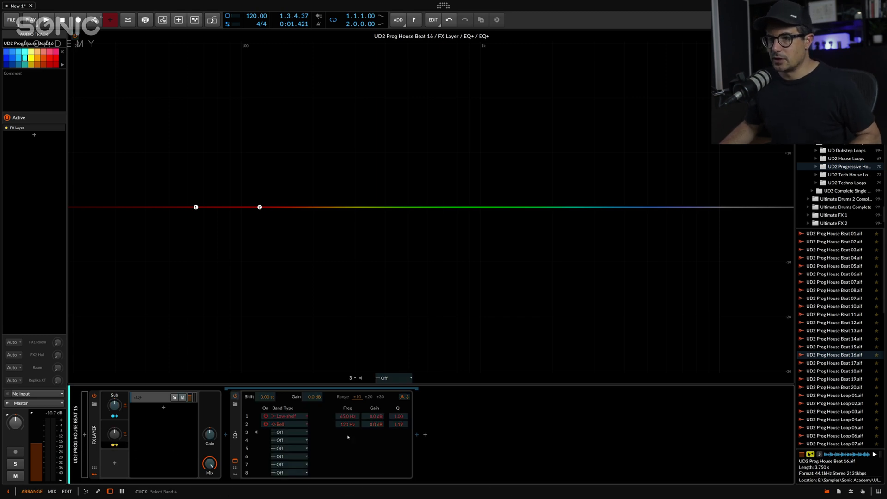
pyautogui.moveTo(375, 425); pyautogui.dragTo(375, 420)
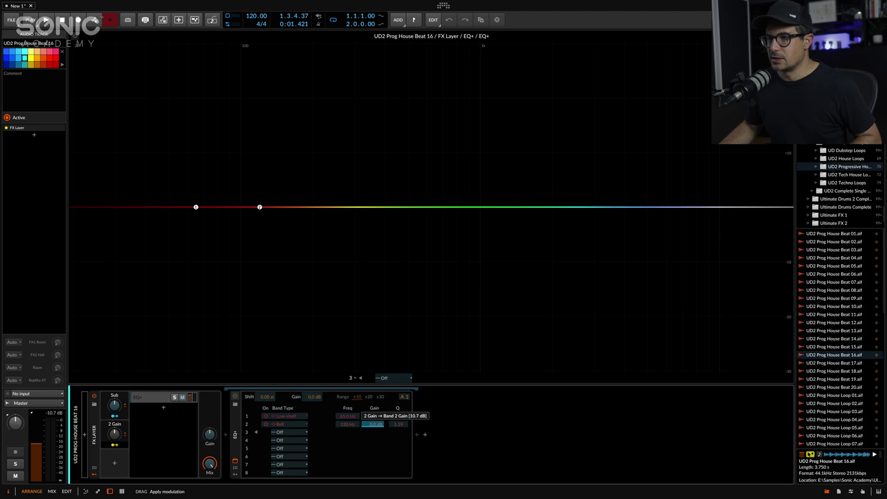
pyautogui.click(114, 444)
pyautogui.write('Boom/')
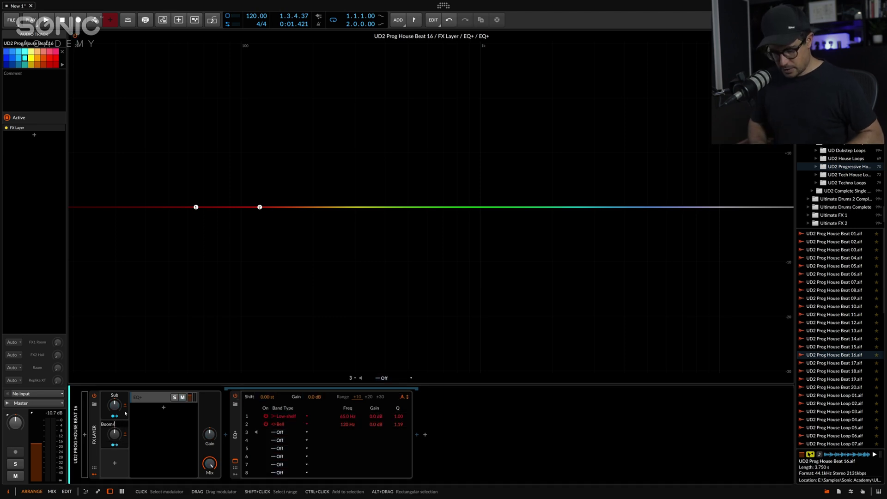
pyautogui.write('Rumbl')
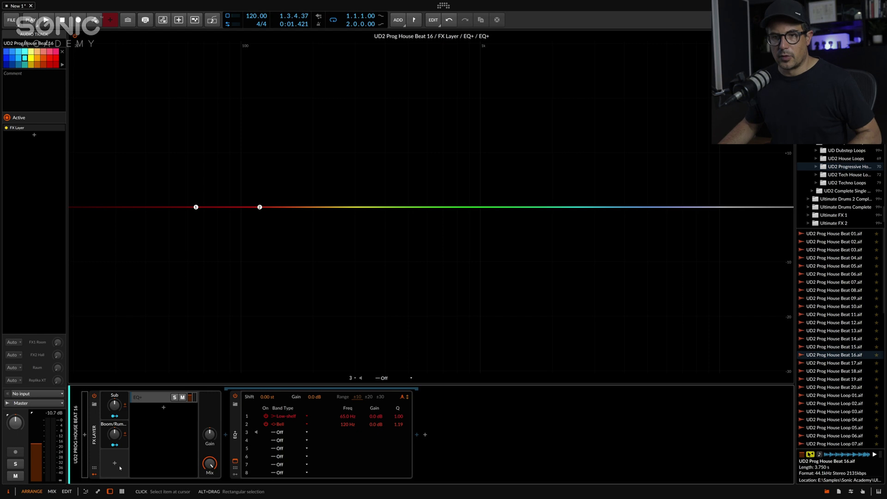
# Add a third single Macro modulator below Boom/Rumble and map it to the type of EQ band 3
pyautogui.click(122, 469)
pyautogui.click(114, 464)
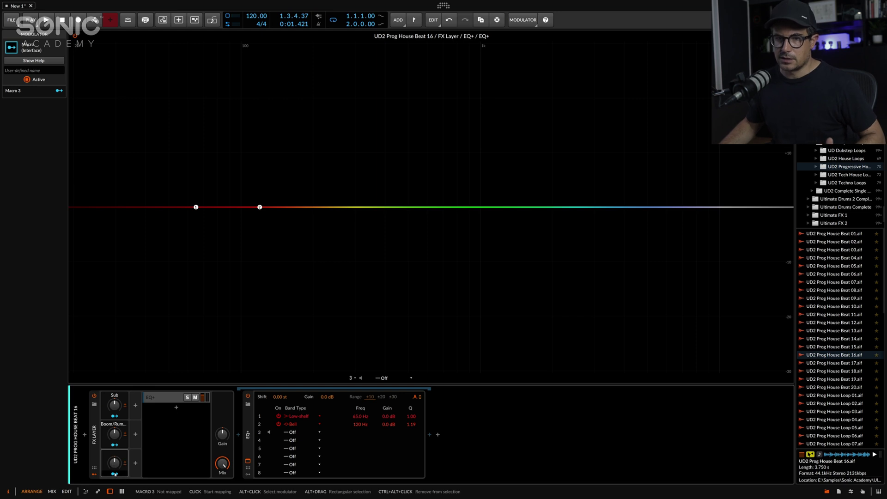
pyautogui.click(115, 473)
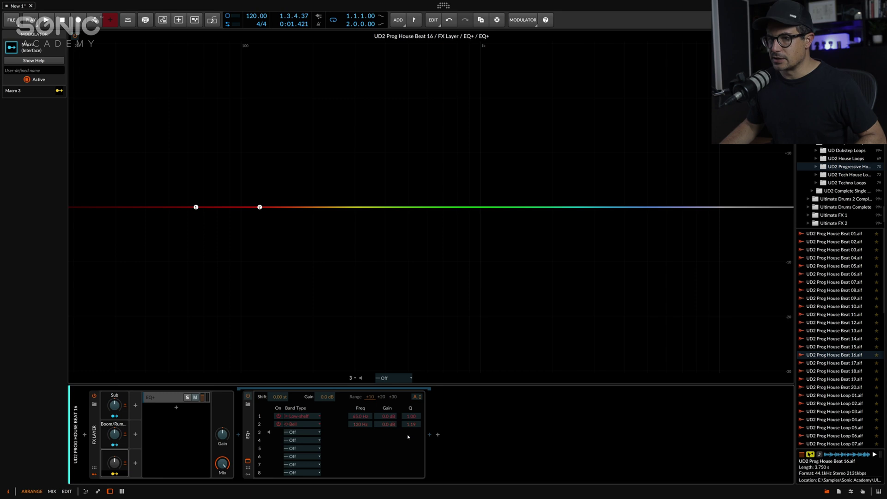
pyautogui.click(115, 473)
# Set EQ band 3 to a bell at 320 Hz
pyautogui.click(302, 433)
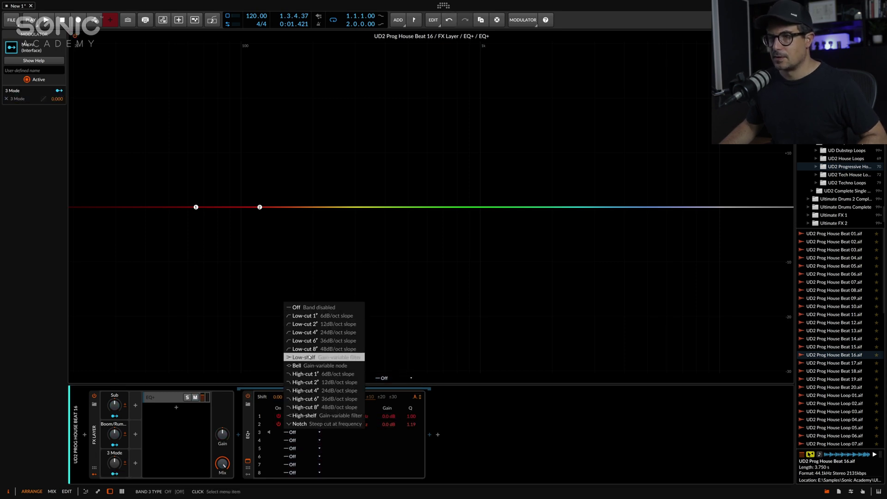
pyautogui.click(308, 365)
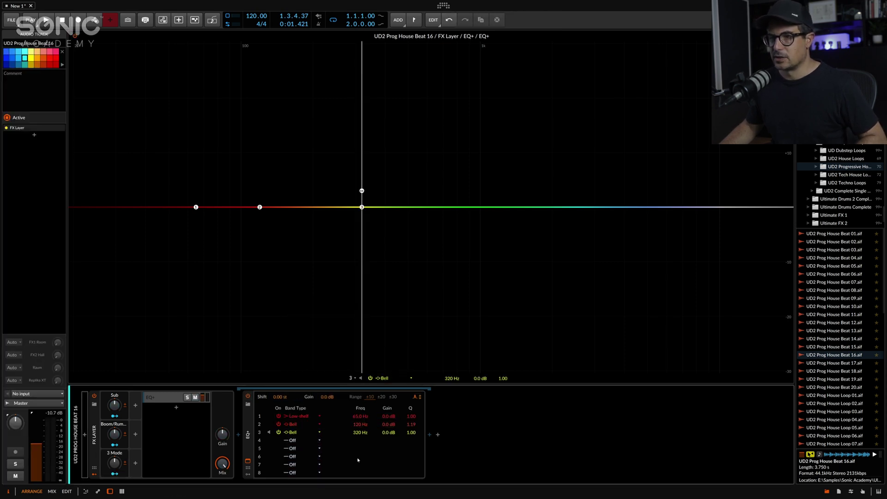
pyautogui.doubleClick(358, 433)
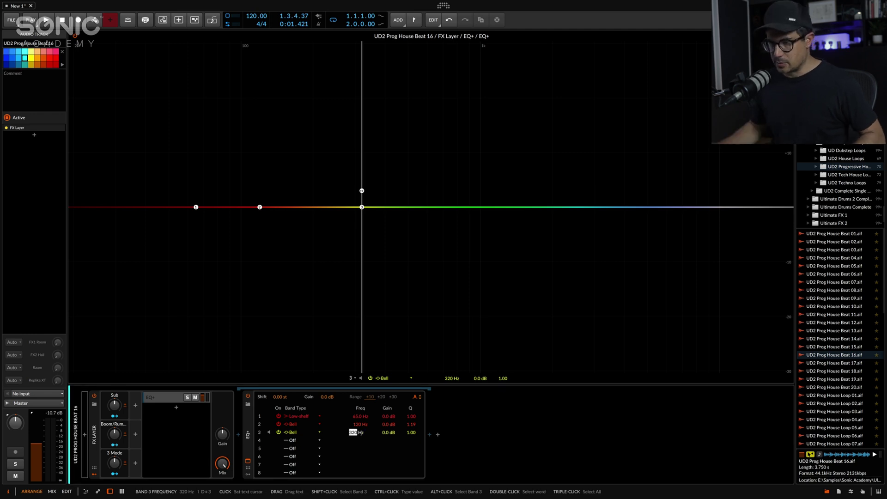
pyautogui.click(466, 460)
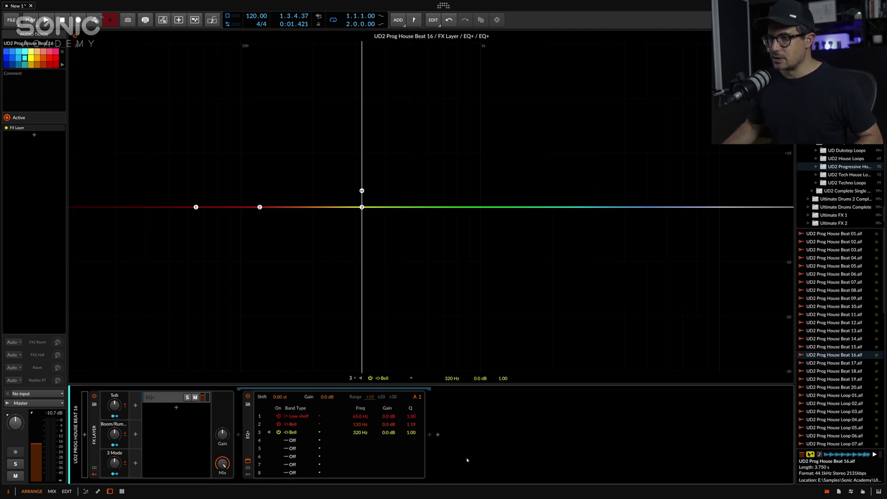
# Map the third macro to the gain of EQ band 3 with about 10 dB of range and rename it Mud
pyautogui.click(115, 474)
pyautogui.moveTo(390, 433); pyautogui.dragTo(390, 422)
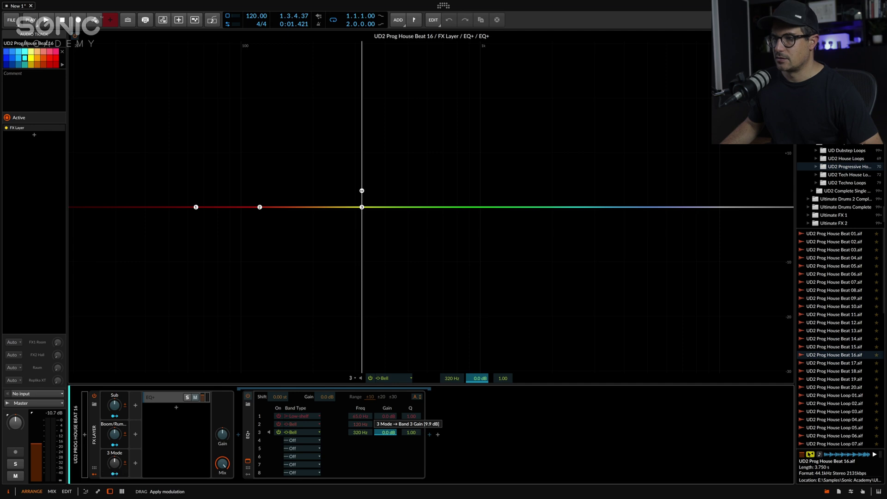
pyautogui.click(113, 473)
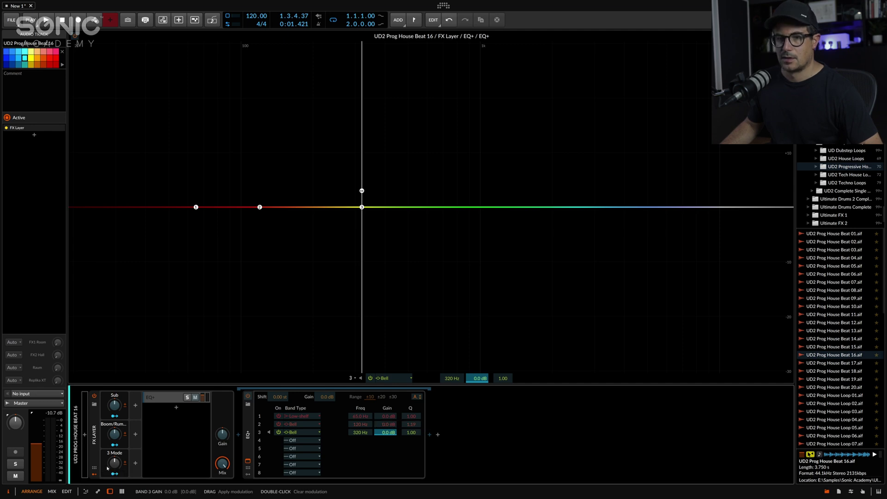
pyautogui.click(116, 474)
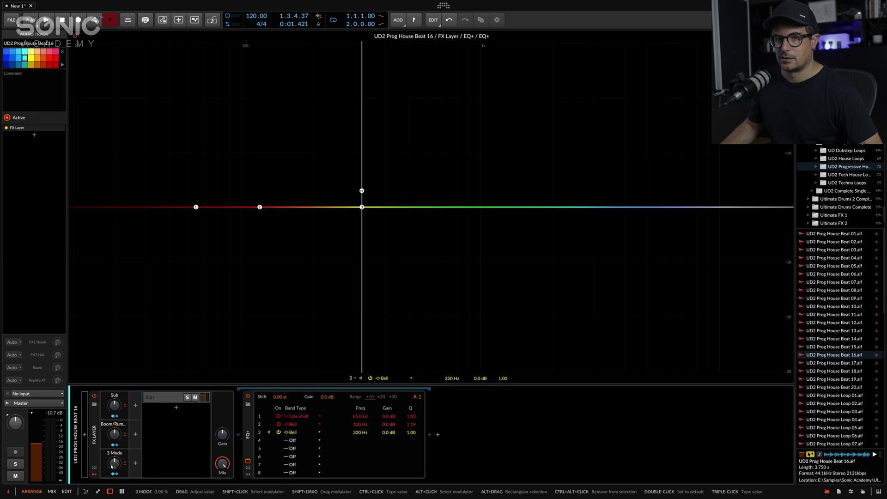
pyautogui.doubleClick(122, 453)
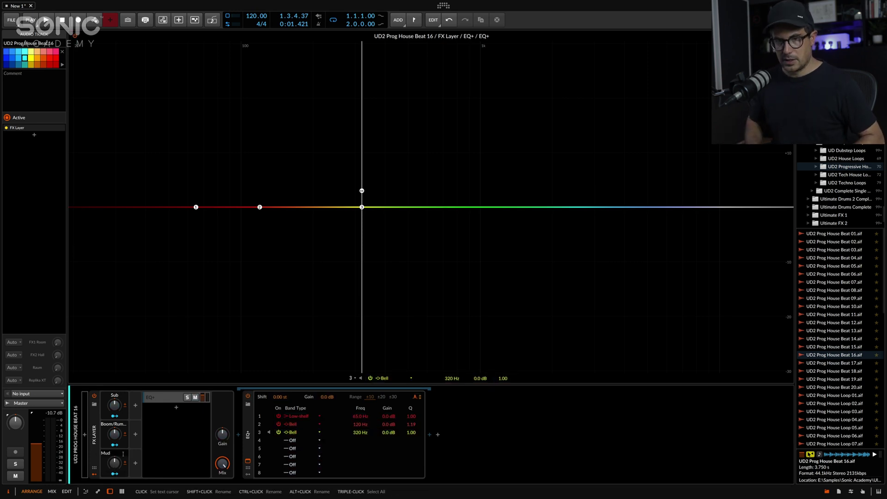
pyautogui.press('Return')
# Turn the Mud macro fully up to preview its boost and raise the Q of EQ band 3 to 1.50
pyautogui.moveTo(115, 462); pyautogui.dragTo(115, 421)
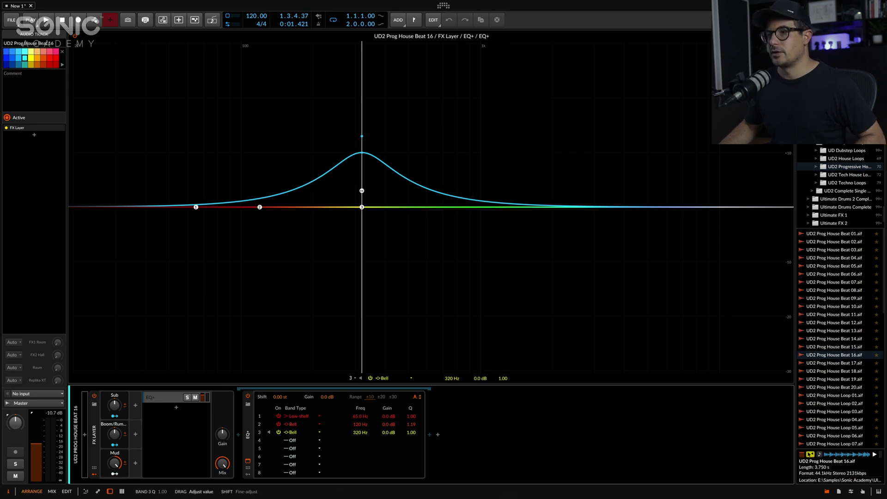
pyautogui.moveTo(417, 436); pyautogui.dragTo(416, 421)
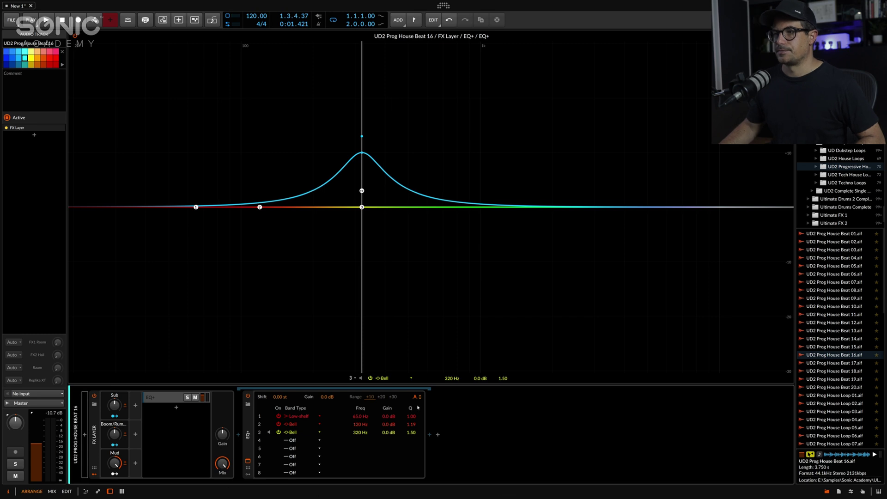
pyautogui.press('Escape')
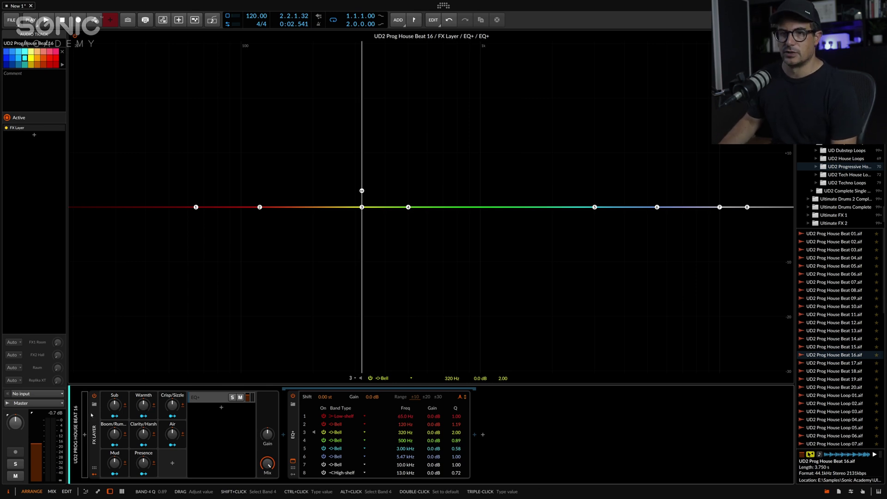
# Sweep the Warmth and Presence macros to preview their EQ curves, resetting each to its default
pyautogui.moveTo(146, 408); pyautogui.dragTo(145, 435)
pyautogui.doubleClick(145, 407)
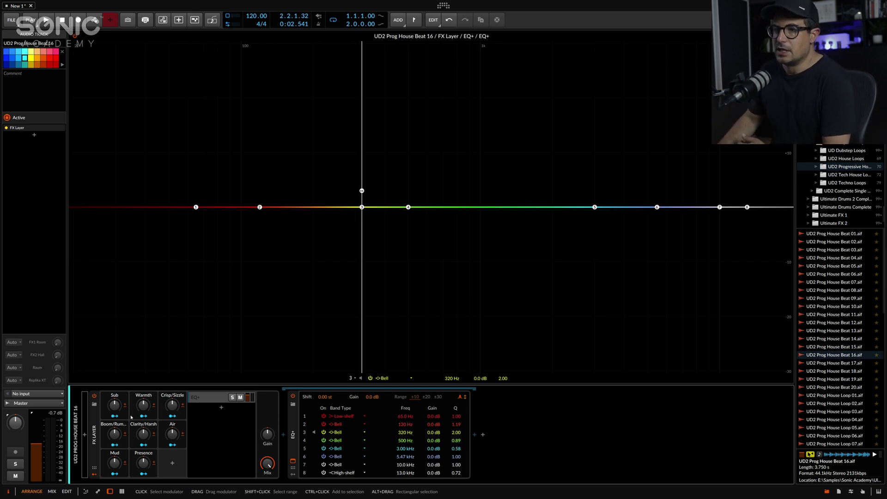
pyautogui.moveTo(144, 462); pyautogui.dragTo(144, 439)
pyautogui.doubleClick(144, 463)
# Set EQ band 7 to 9.03 kHz while Crisp/Sizzle is raised, reset that macro, and briefly preview and reset Air
pyautogui.moveTo(172, 409); pyautogui.dragTo(172, 402)
pyautogui.moveTo(406, 465); pyautogui.dragTo(405, 470)
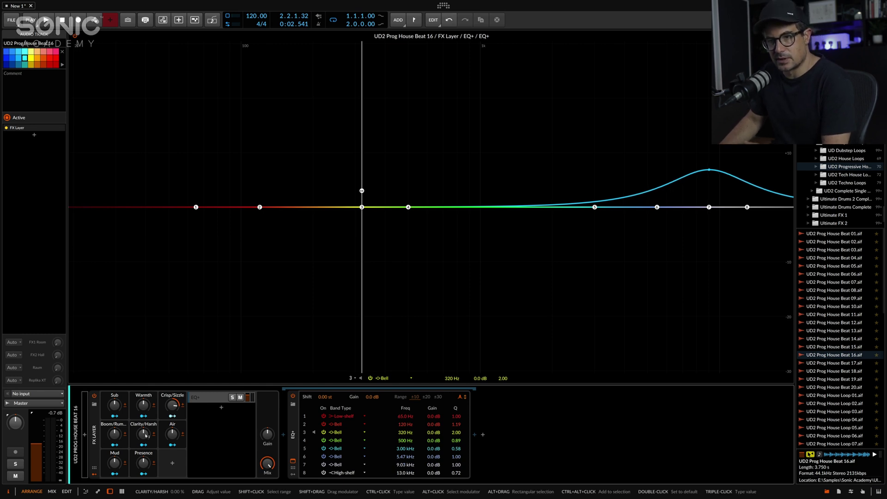
pyautogui.doubleClick(174, 409)
pyautogui.moveTo(173, 442); pyautogui.dragTo(177, 436)
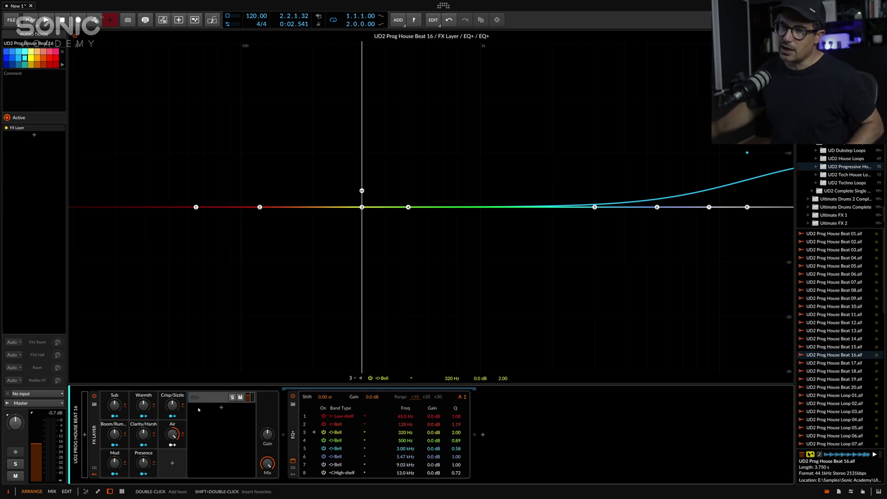
pyautogui.doubleClick(178, 433)
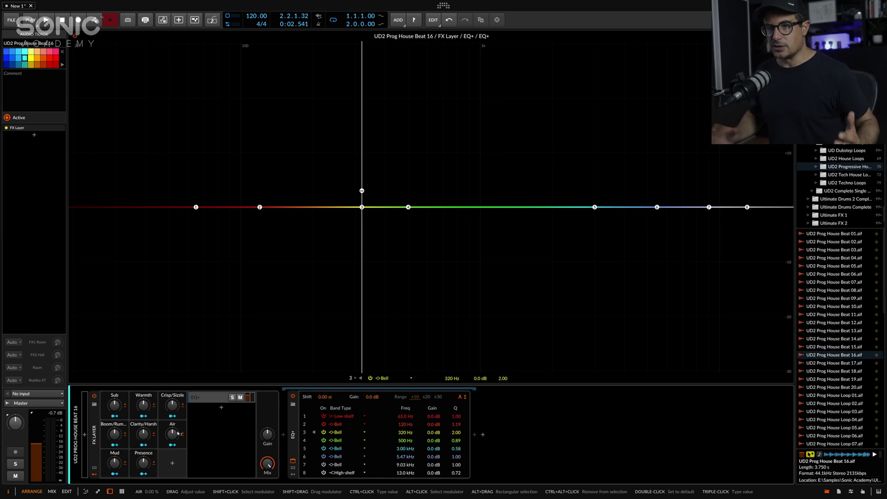
# Collapse the EQ+ device, show the FX Layer's remote controls and open the Remote Controls Editor
pyautogui.click(307, 428)
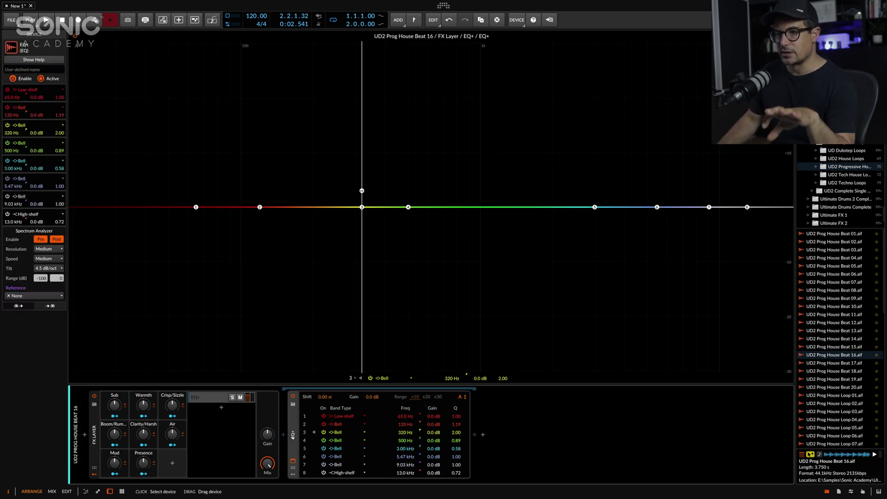
pyautogui.doubleClick(293, 434)
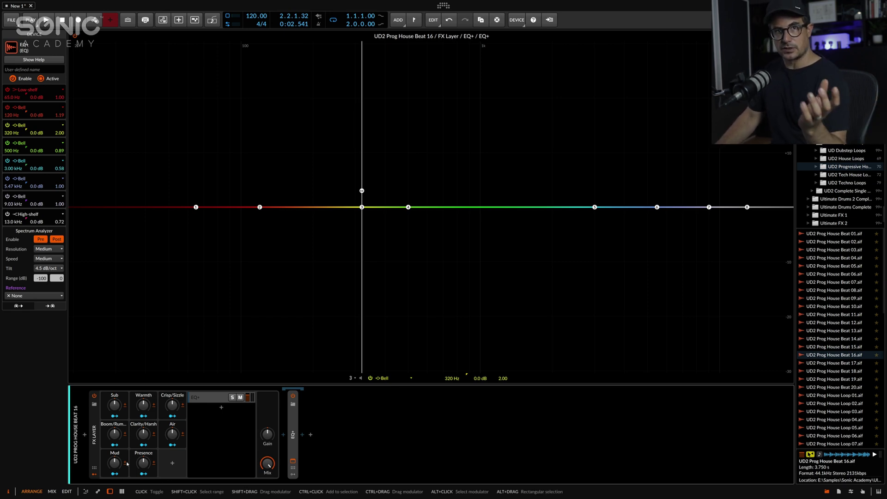
pyautogui.click(95, 467)
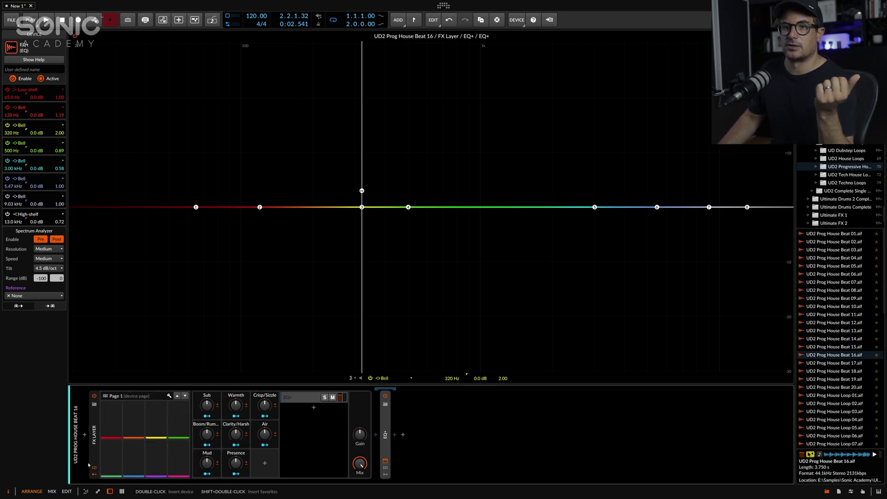
pyautogui.click(169, 396)
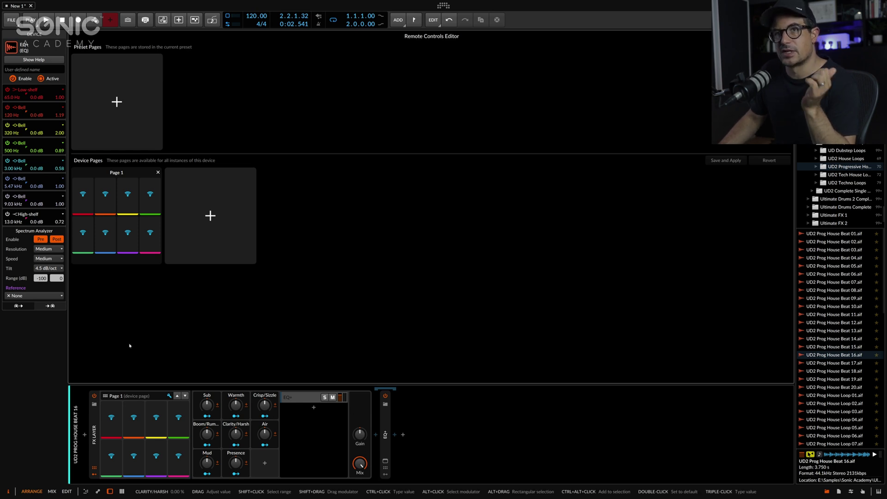
# Add a preset page and map its first four slots to the Sub, Boom/Rumble, Mud and Warmth macros
pyautogui.click(116, 102)
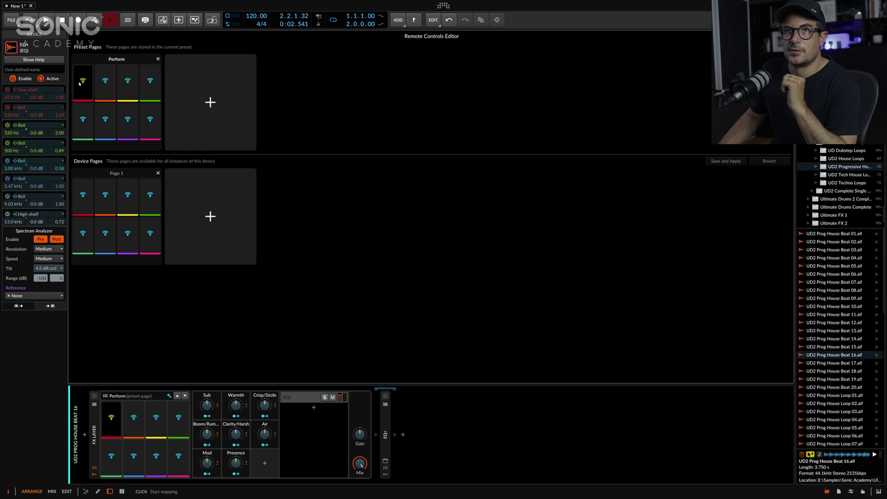
pyautogui.click(208, 406)
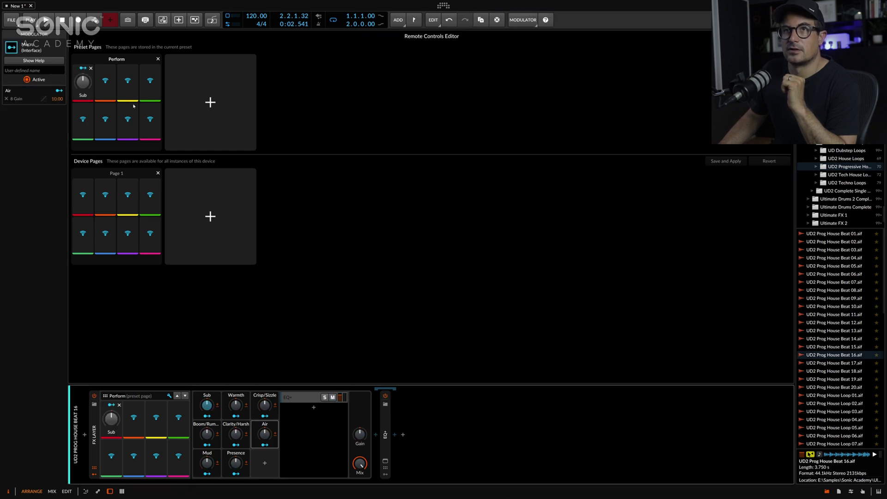
pyautogui.click(207, 433)
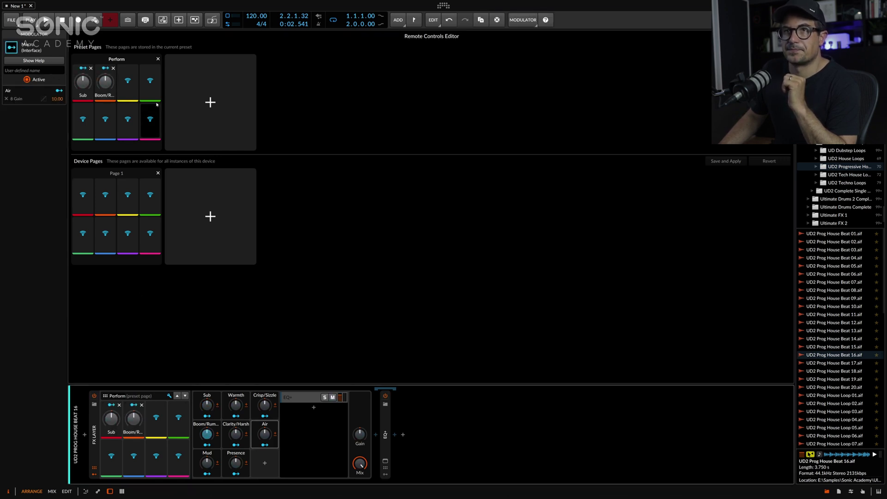
pyautogui.click(128, 83)
pyautogui.click(128, 83)
pyautogui.click(207, 462)
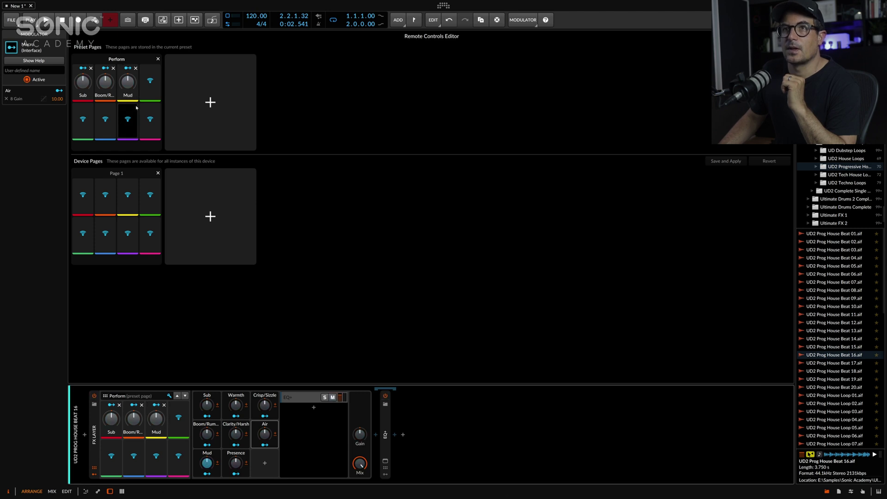
pyautogui.click(235, 406)
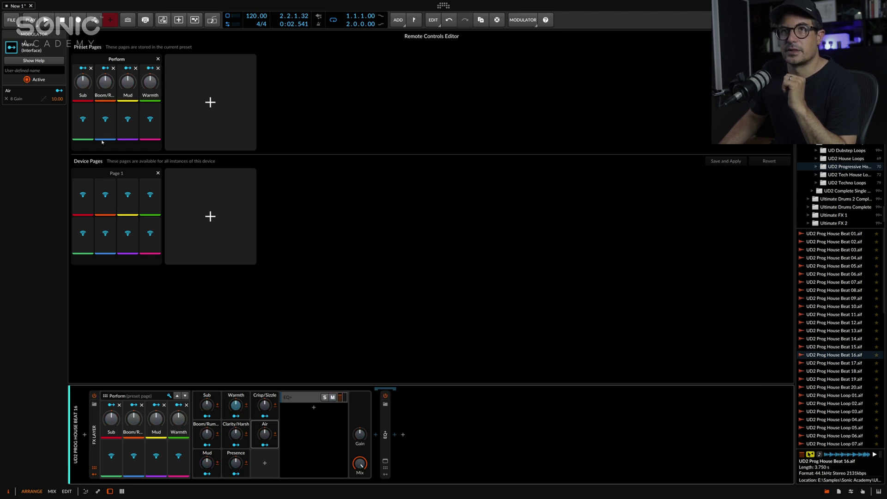
# Map the preset page's last four slots to the Clarity/Harsh, Presence, Crisp/Sizzle and Air macros
pyautogui.click(236, 434)
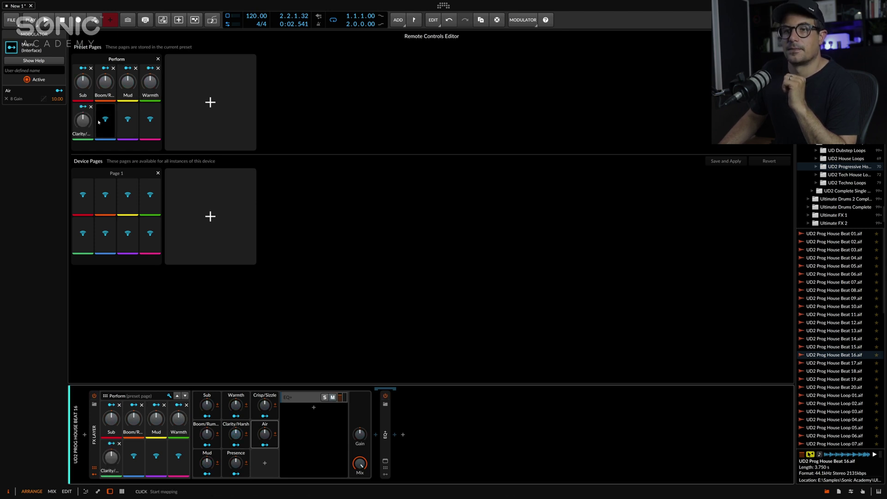
pyautogui.click(235, 462)
pyautogui.click(131, 129)
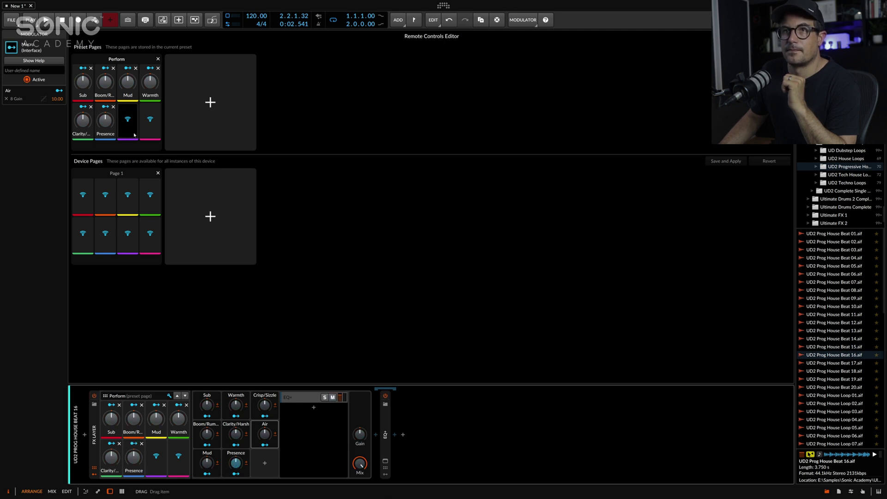
pyautogui.click(265, 406)
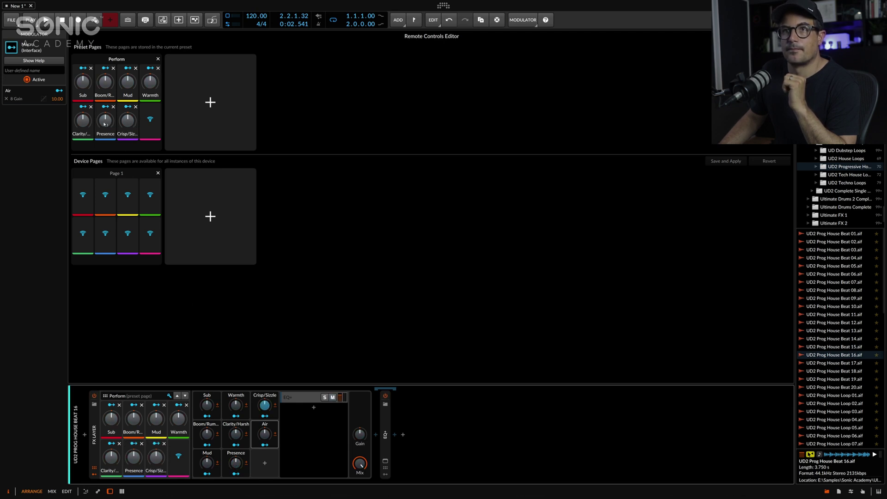
pyautogui.click(153, 124)
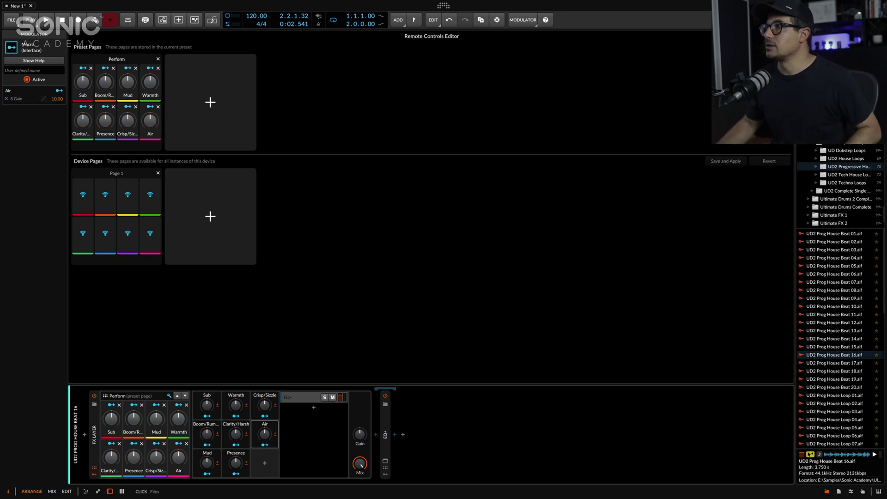
# Leave the Remote Controls Editor and collapse the FX Layer so only its remote control knobs are shown
pyautogui.click(94, 474)
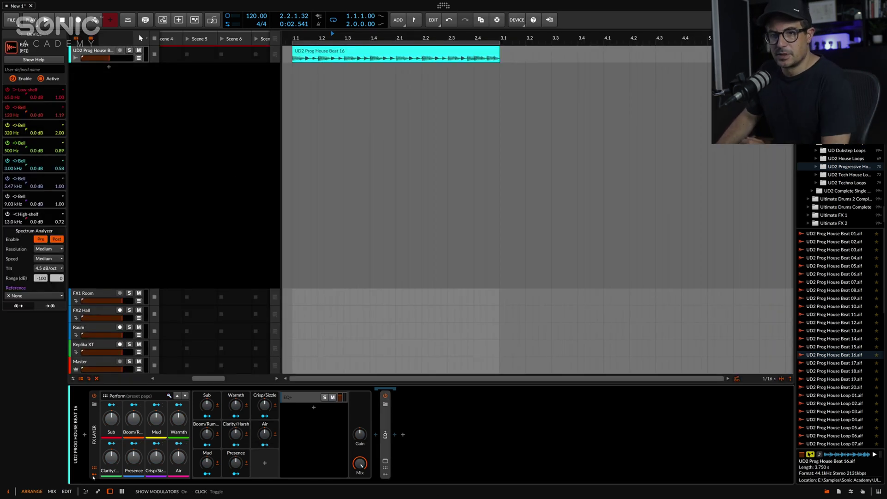
pyautogui.click(93, 477)
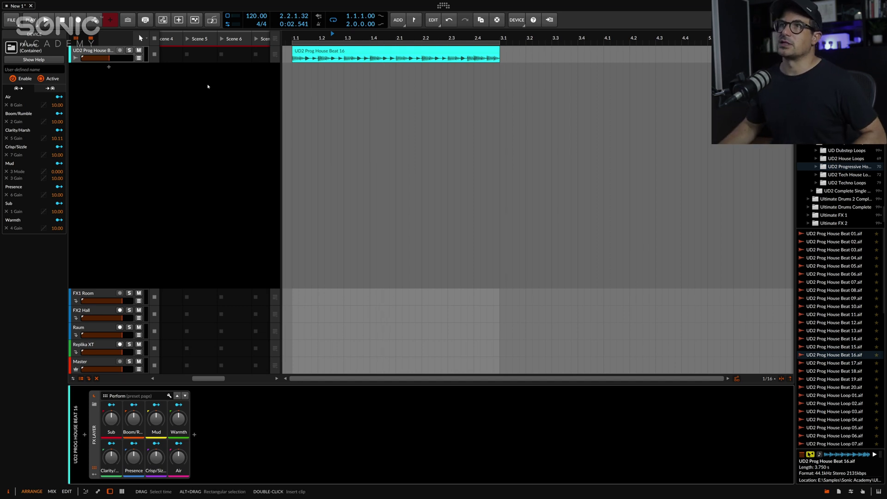
# Play the loop and boost Boom/Rumble and Warmth, cut Mud, and bring Sub back to its centre after trying a boost
pyautogui.press('space')
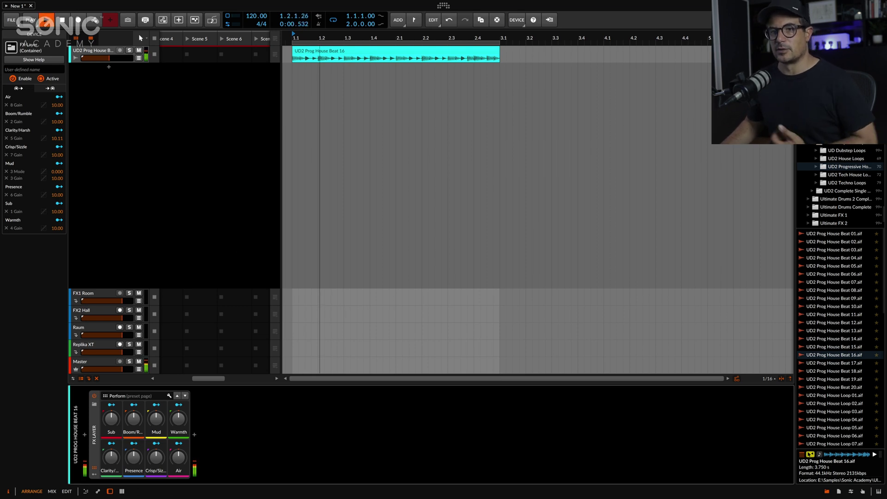
pyautogui.moveTo(110, 418); pyautogui.dragTo(111, 394)
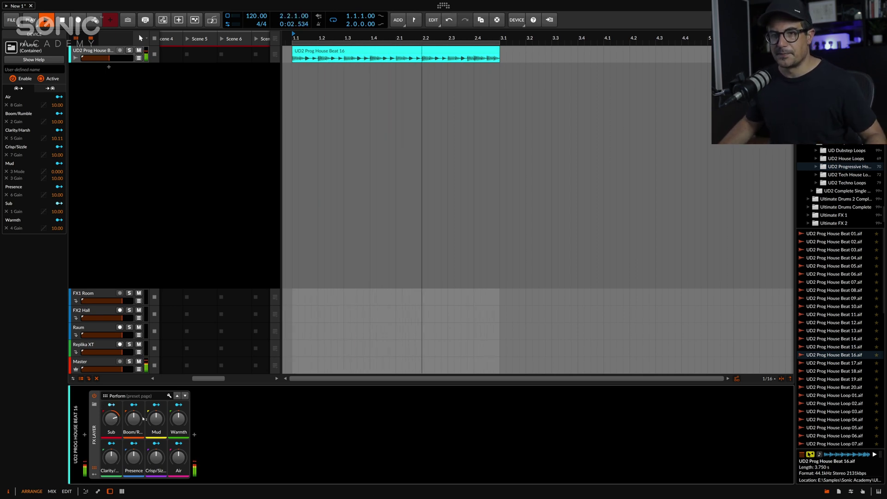
pyautogui.moveTo(156, 418); pyautogui.dragTo(182, 394)
pyautogui.moveTo(111, 418); pyautogui.dragTo(133, 414)
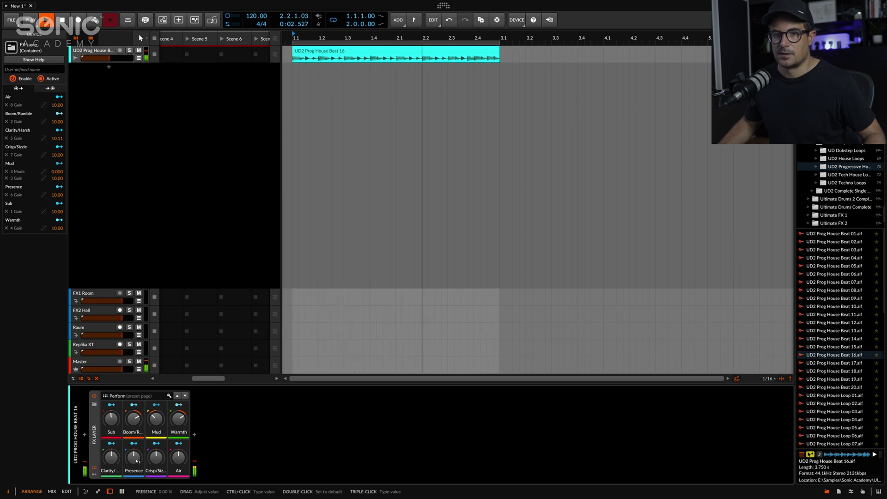
# Cut Presence, boost Crisp/Sizzle and Air, raise Clarity/Harsh to about 44.6 %, and bypass the FX Layer to compare the dry loop
pyautogui.moveTo(133, 458); pyautogui.dragTo(134, 430)
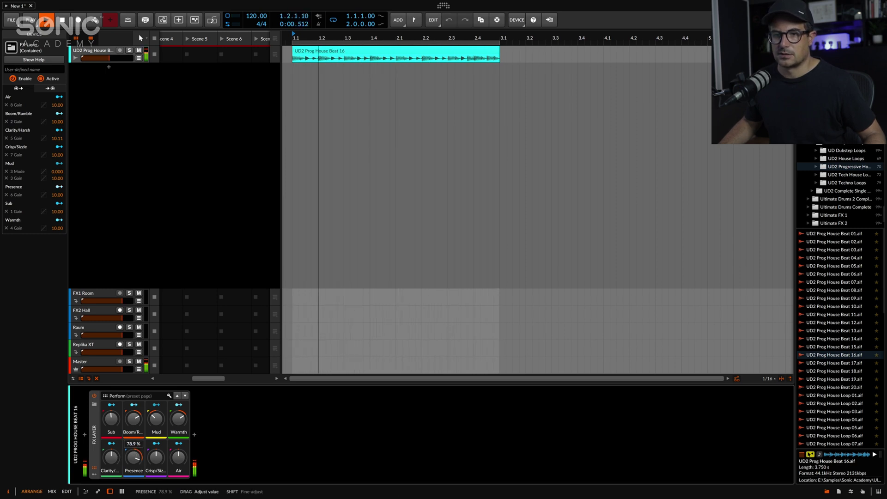
pyautogui.moveTo(133, 457); pyautogui.dragTo(134, 487)
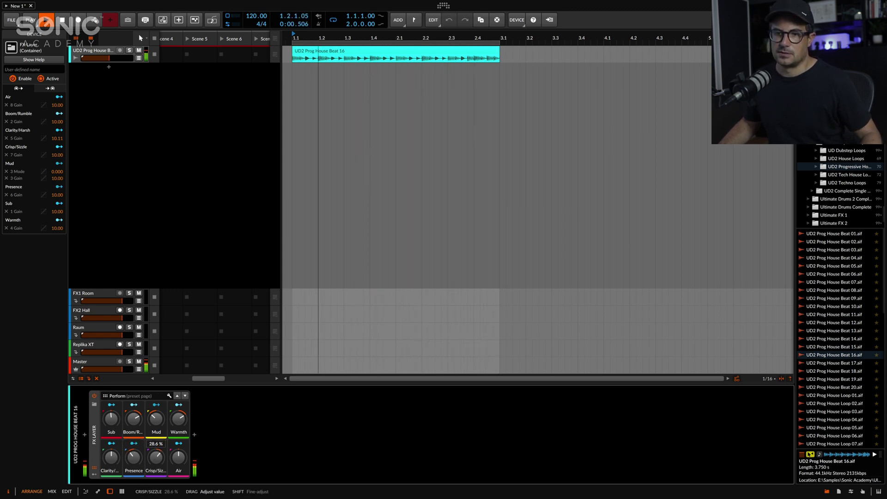
pyautogui.moveTo(155, 457); pyautogui.dragTo(156, 437)
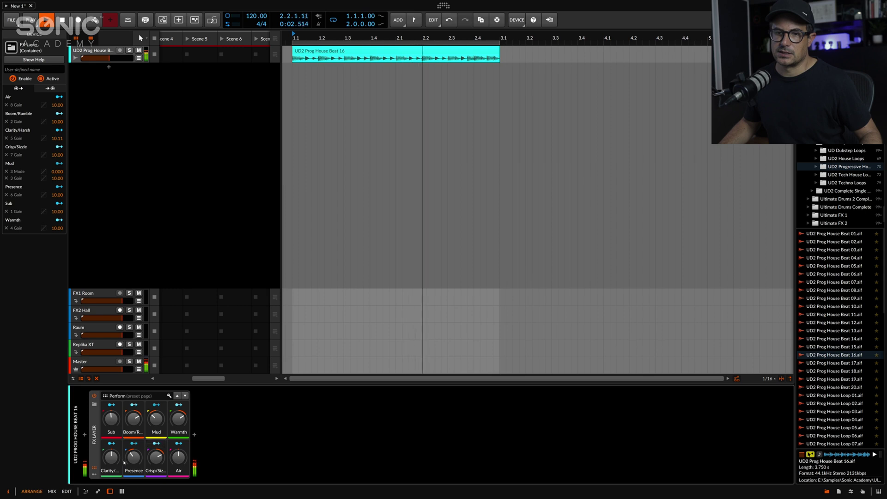
pyautogui.moveTo(111, 457); pyautogui.dragTo(111, 441)
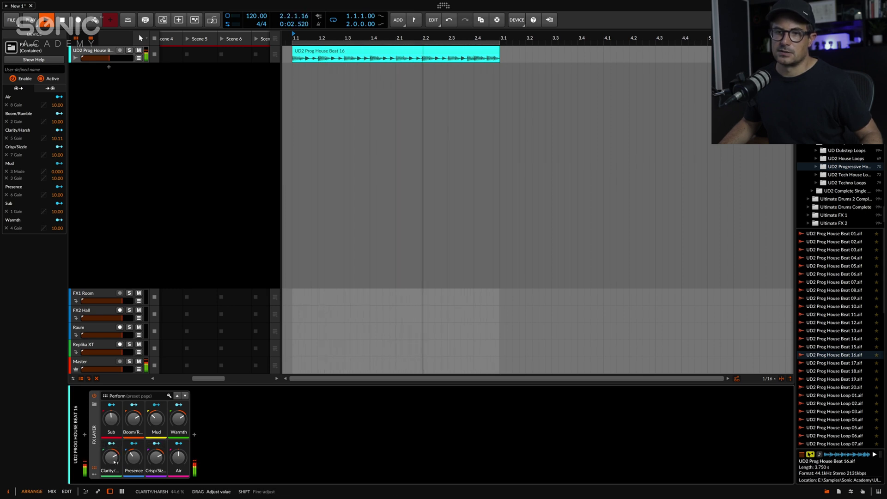
pyautogui.moveTo(178, 457); pyautogui.dragTo(179, 433)
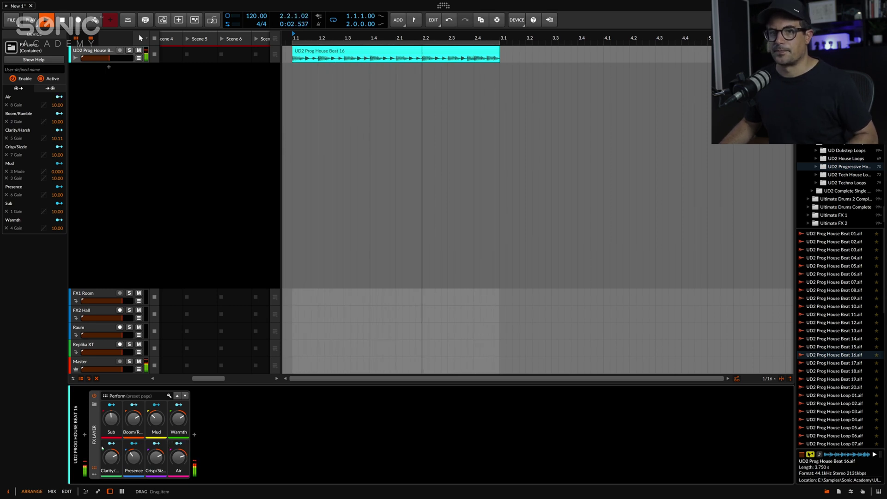
pyautogui.click(95, 396)
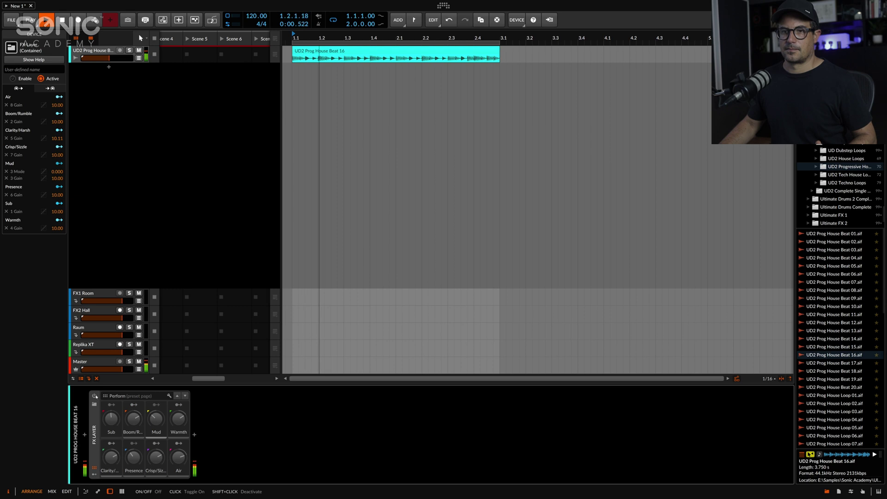
# Compare the loop with the FX Layer enabled and bypassed, leave the layer enabled, and stop playback
pyautogui.click(95, 396)
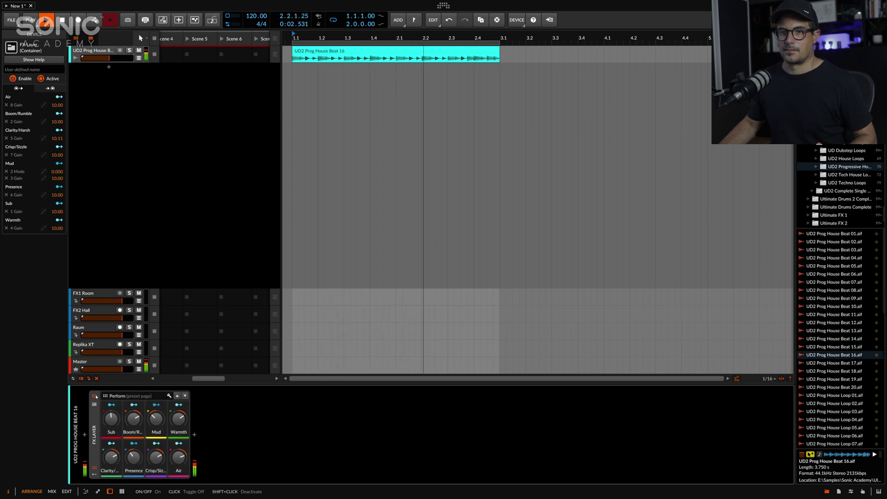
pyautogui.click(95, 396)
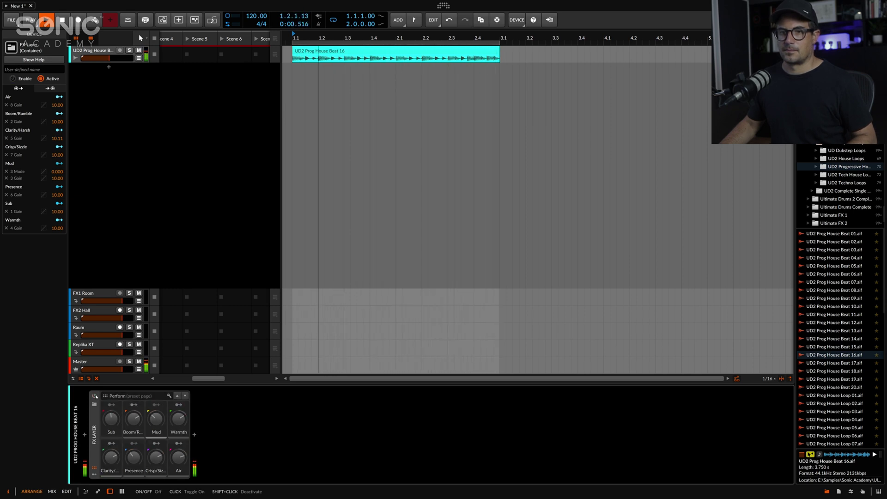
pyautogui.click(95, 396)
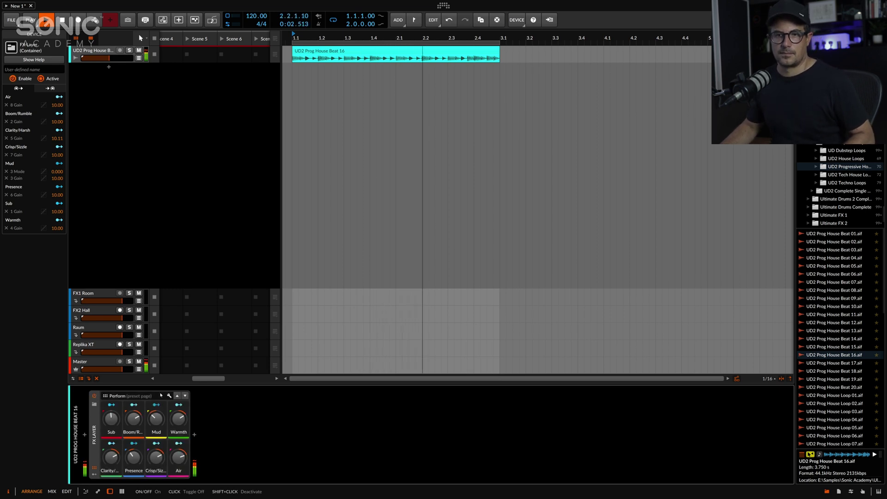
pyautogui.press('space')
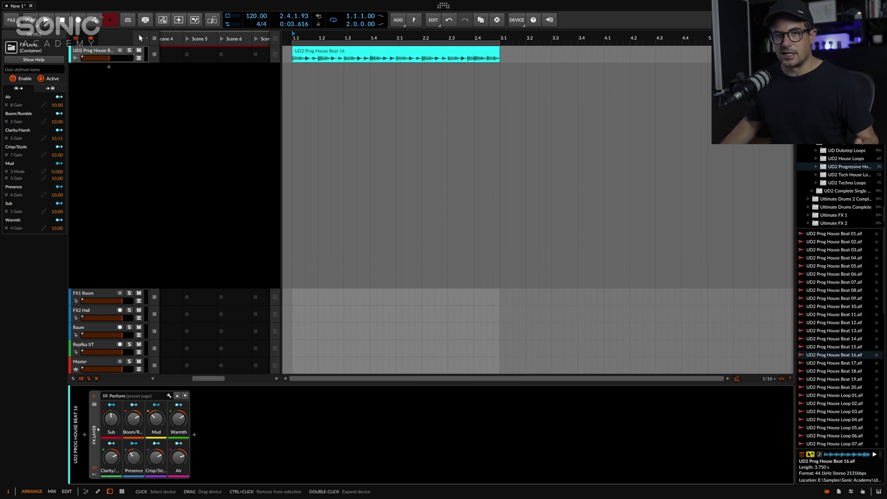
# Expand the FX Layer and its EQ+ layer, showing the EQ+ curve in the large view and its full band list in the device chain
pyautogui.doubleClick(94, 434)
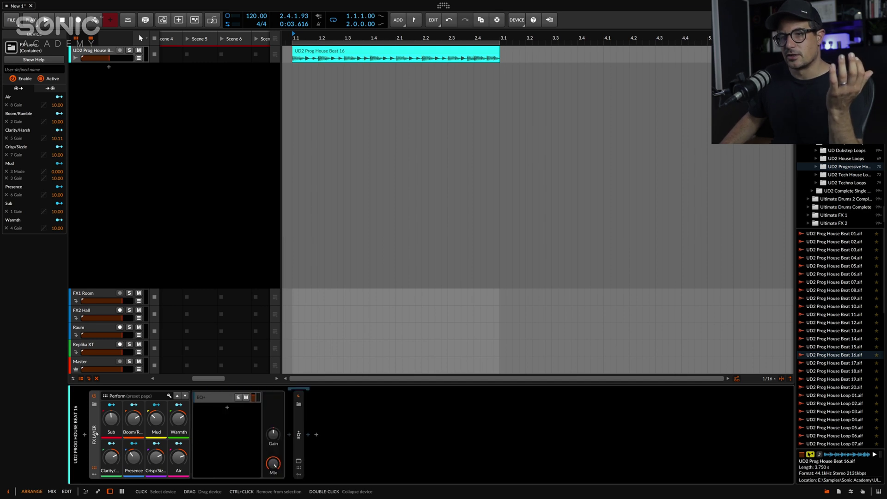
pyautogui.click(215, 402)
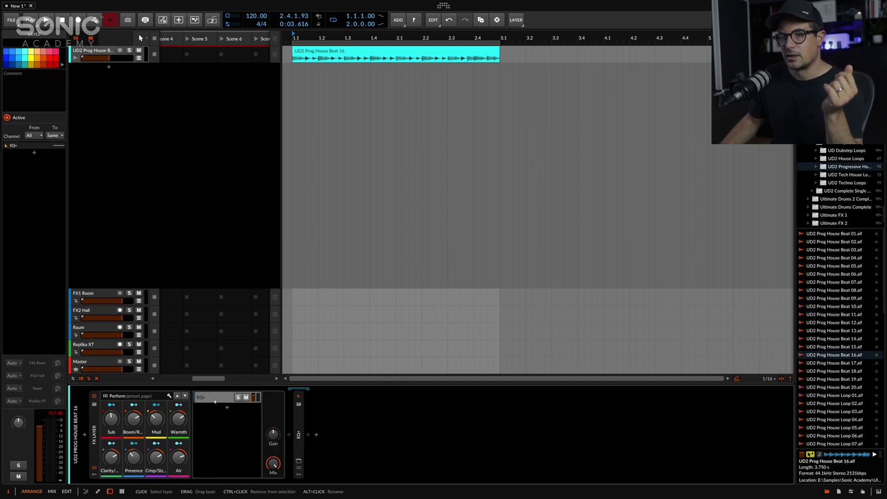
pyautogui.click(214, 402)
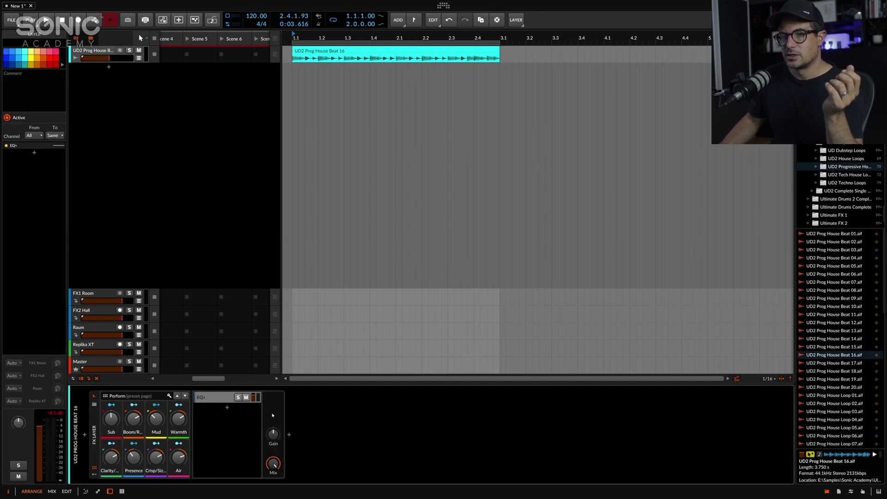
pyautogui.click(223, 397)
pyautogui.click(298, 460)
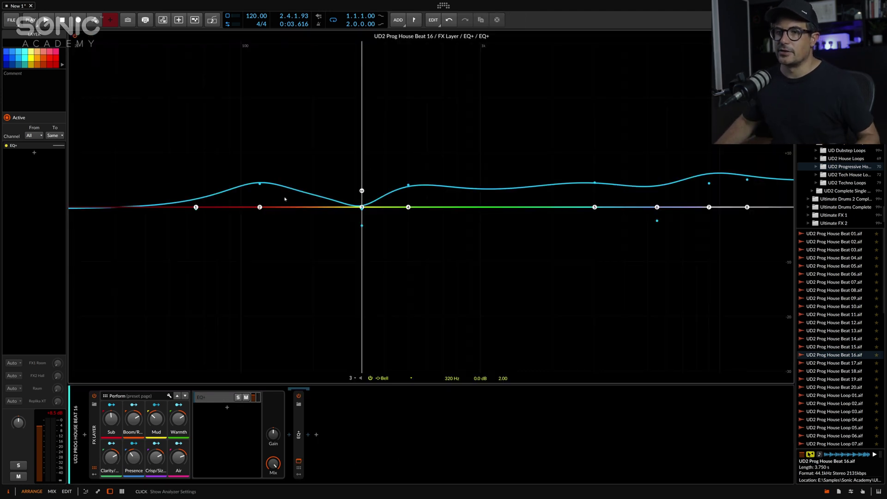
pyautogui.click(316, 440)
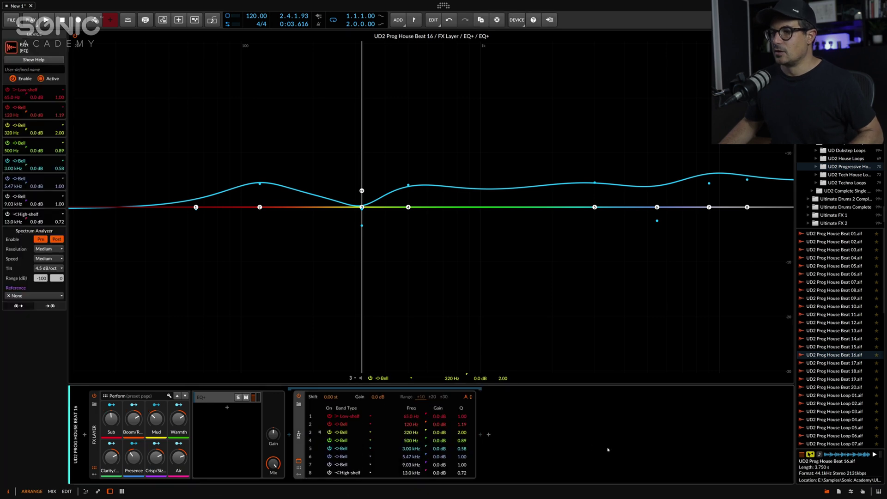
# Search the audio effects for "eq" and insert a second EQ+ after the existing one in the layer's chain
pyautogui.click(480, 437)
pyautogui.write('e')
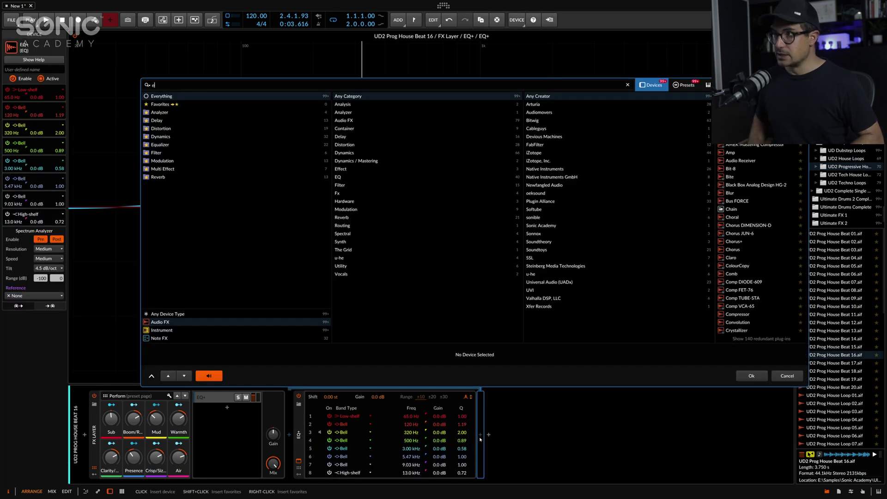
pyautogui.write('q')
pyautogui.press('Down')
pyautogui.press('Down')
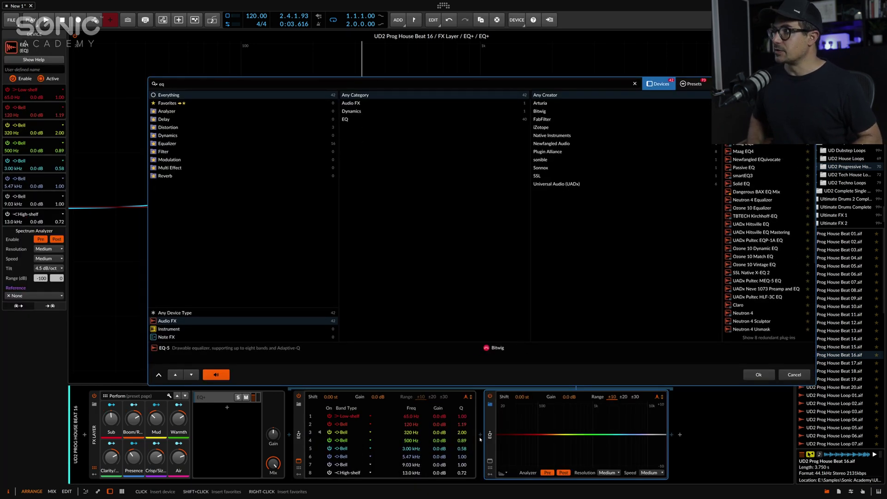
pyautogui.press('Down')
pyautogui.press('Up')
pyautogui.press('Down')
pyautogui.press('Down')
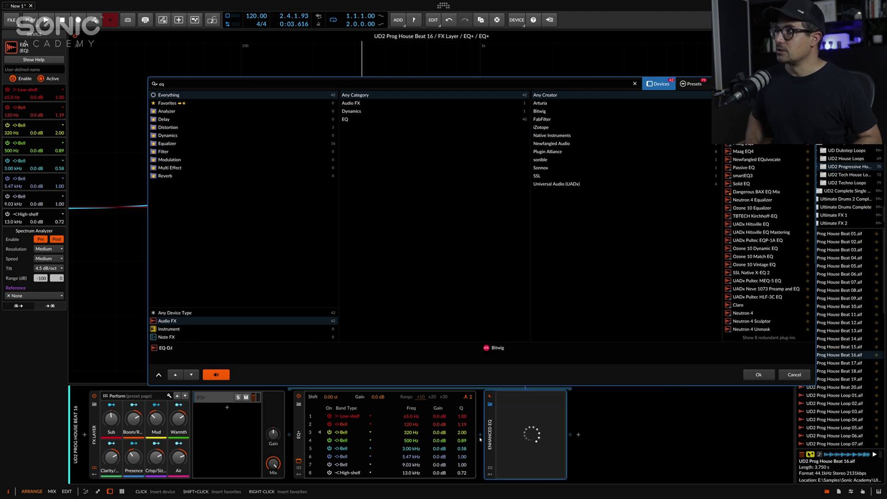
pyautogui.press('Escape')
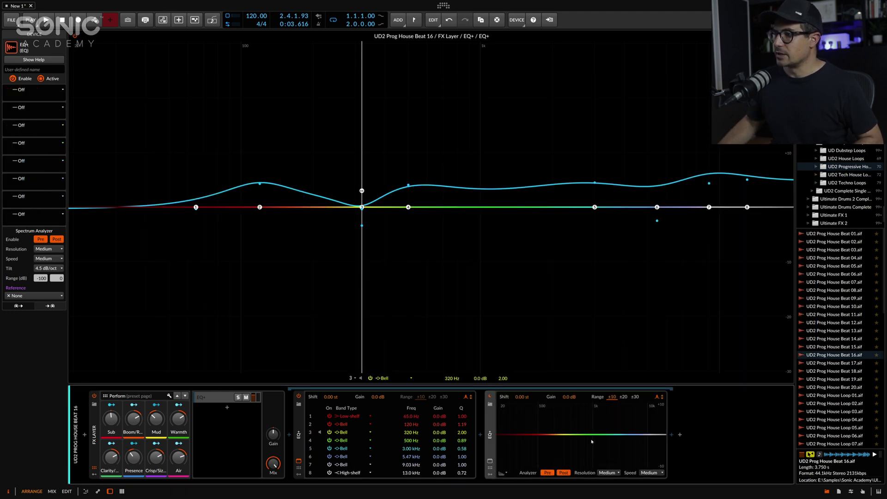
# Draw a -10 dB bell at 266 Hz and a +6.4 dB bell at 1.60 kHz in the second EQ+, and delete that EQ
pyautogui.moveTo(581, 435); pyautogui.dragTo(561, 470)
pyautogui.moveTo(594, 435); pyautogui.dragTo(604, 415)
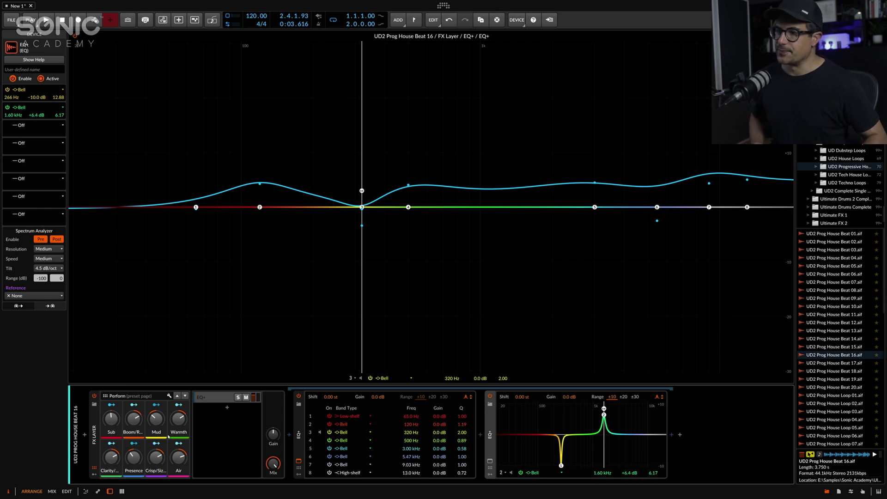
pyautogui.press('Delete')
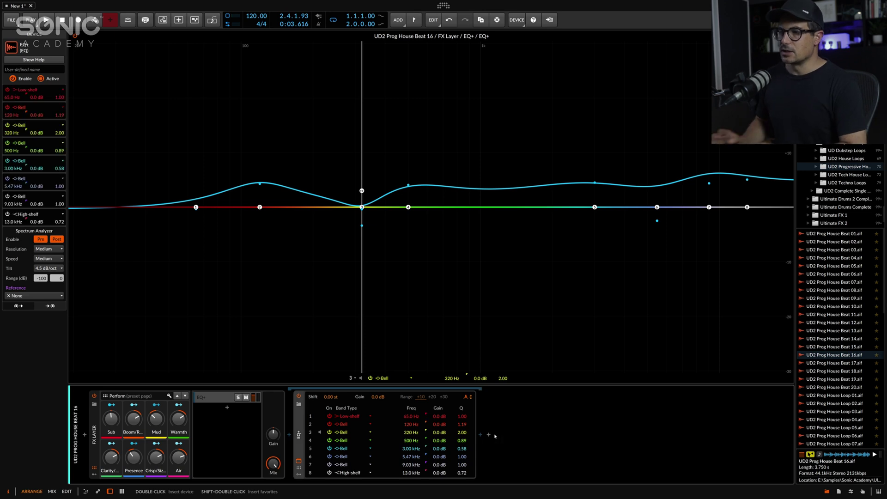